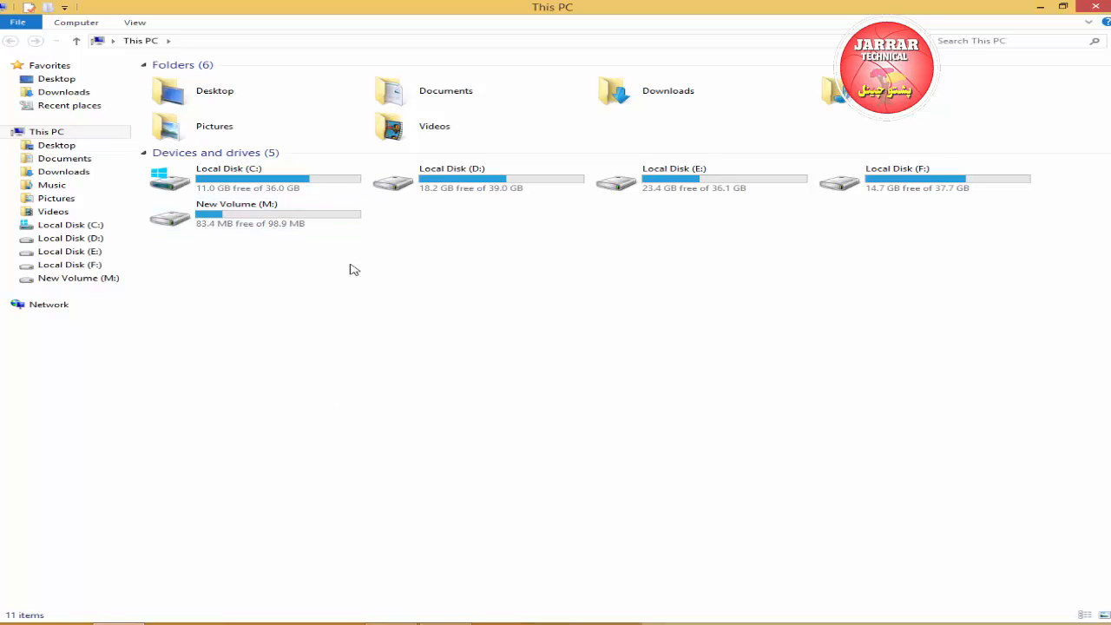
Open the Plug-in folder inside the psp folder on Local Disk (F:).
{"action": "double_click", "coordinate": [916, 183]}
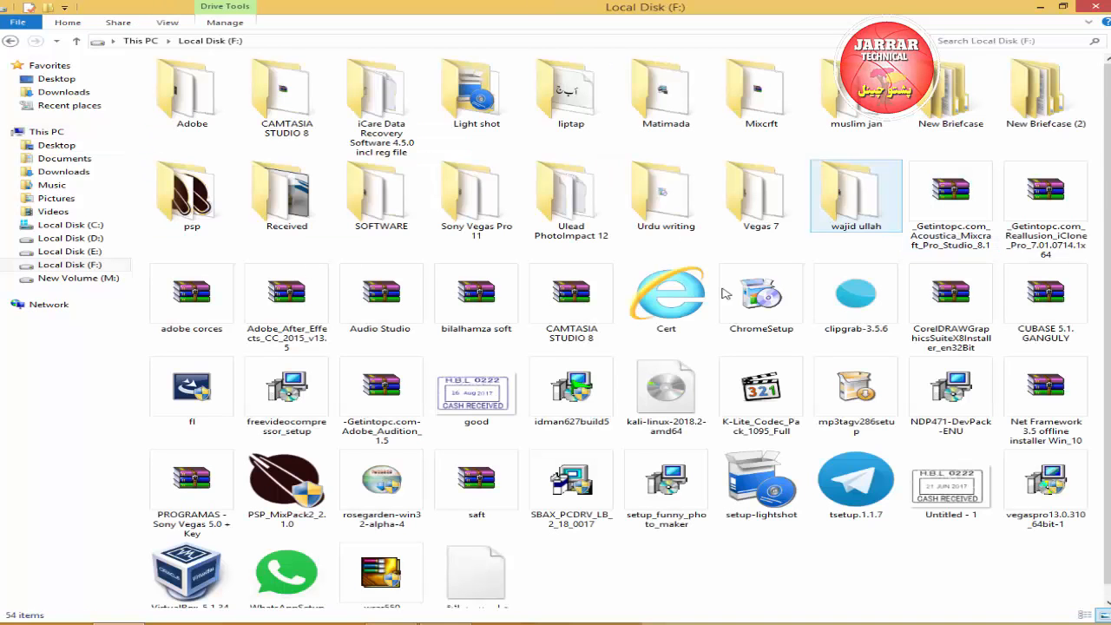
{"action": "double_click", "coordinate": [186, 187]}
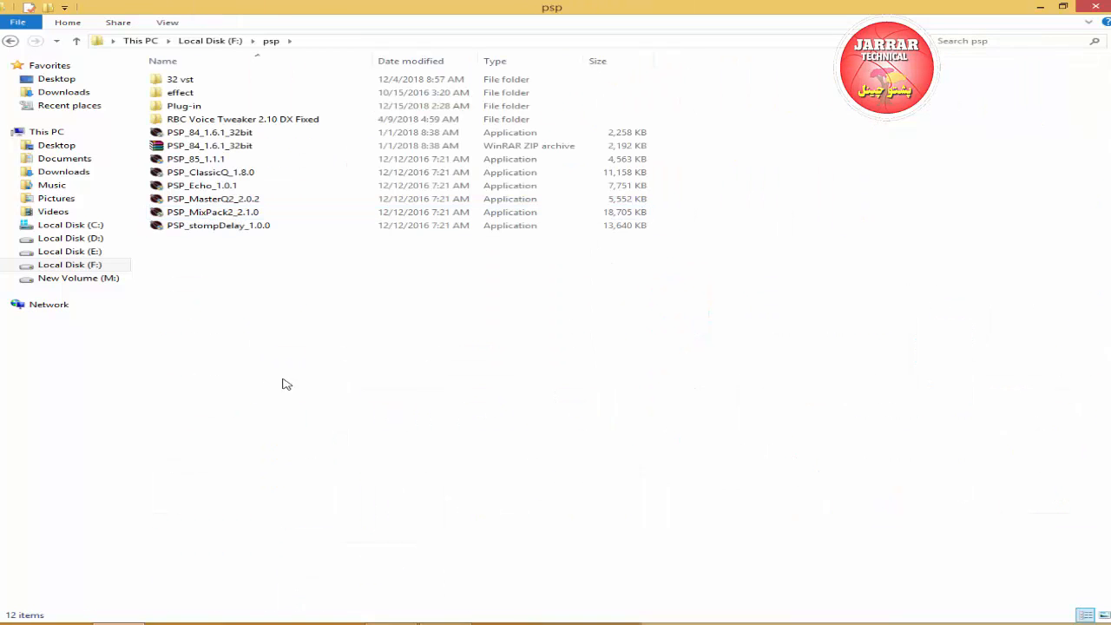
{"action": "double_click", "coordinate": [185, 107]}
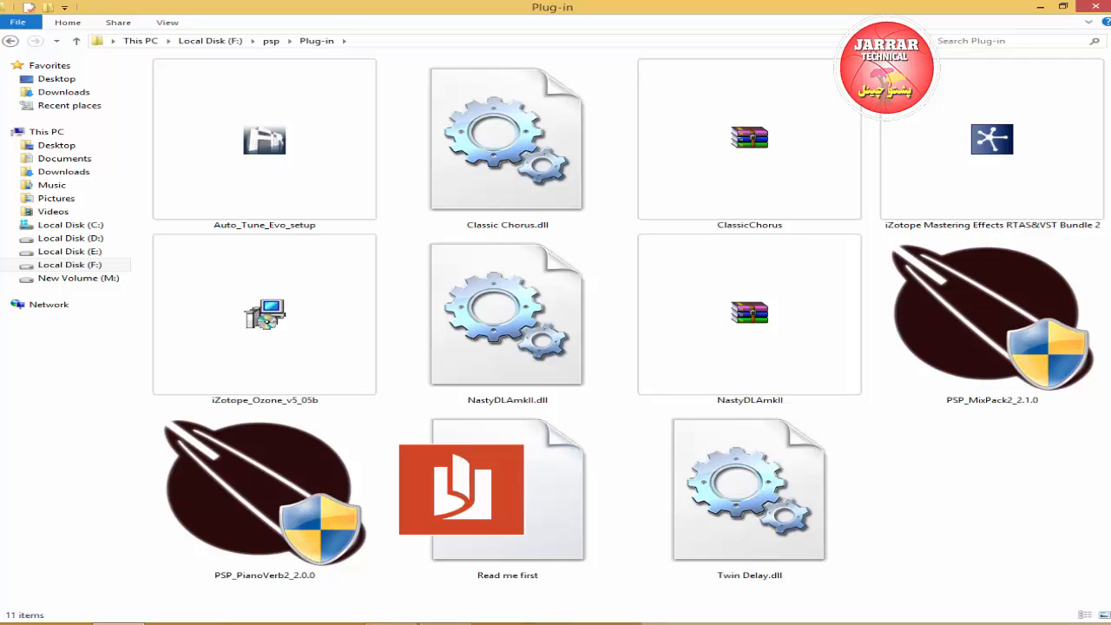
{"action": "mouse_move", "coordinate": [1110, 624]}
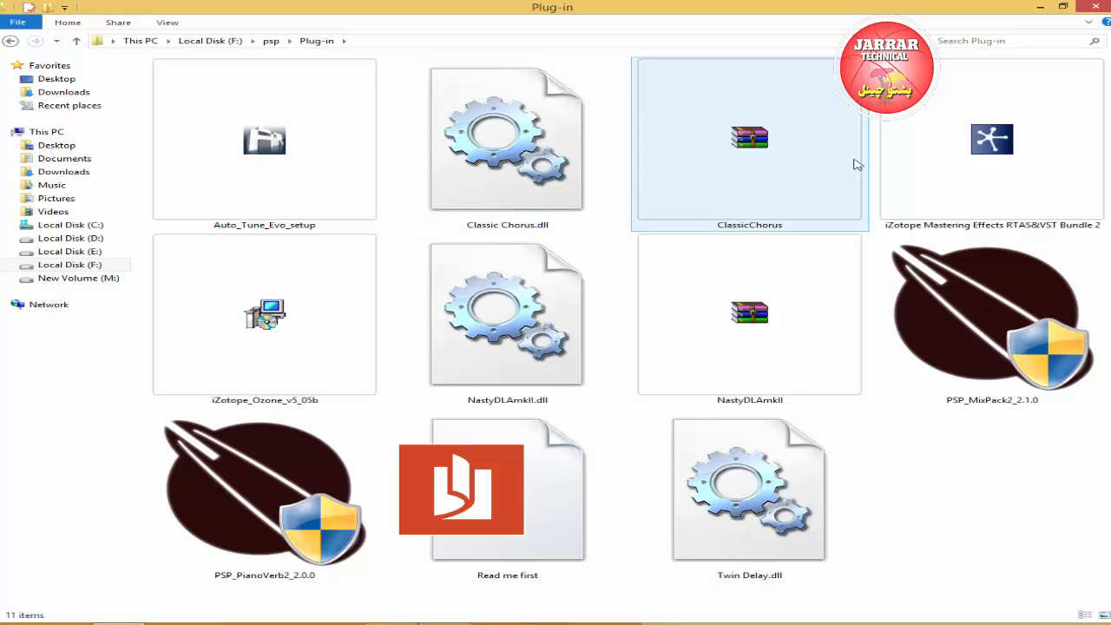
Delete the Read me first file from the Plug-in folder.
{"action": "right_click", "coordinate": [484, 515]}
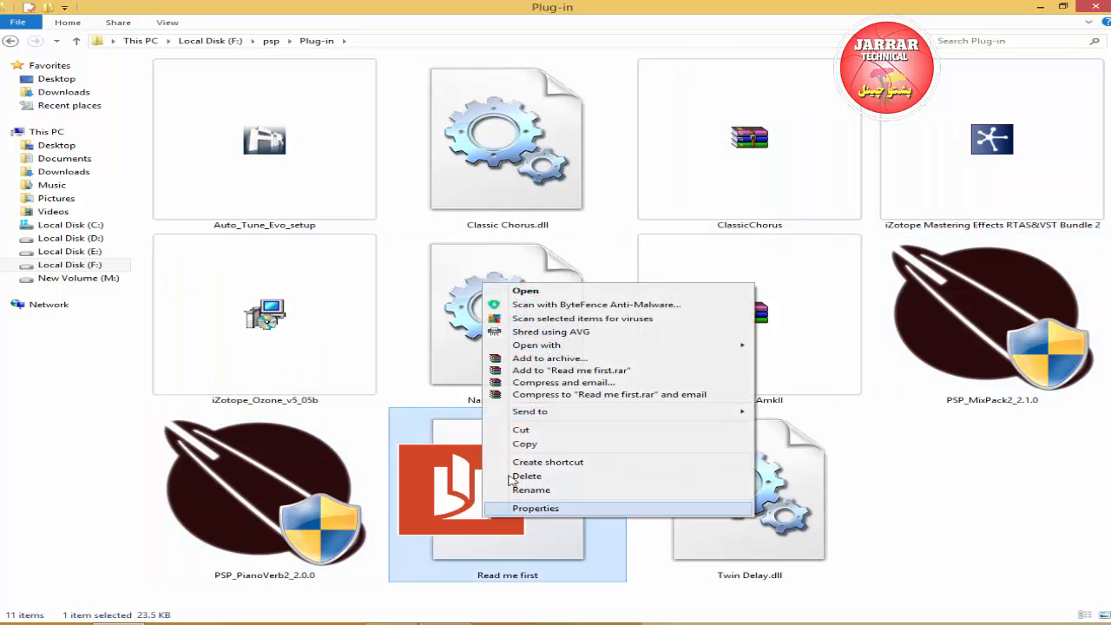
{"action": "left_click", "coordinate": [527, 477]}
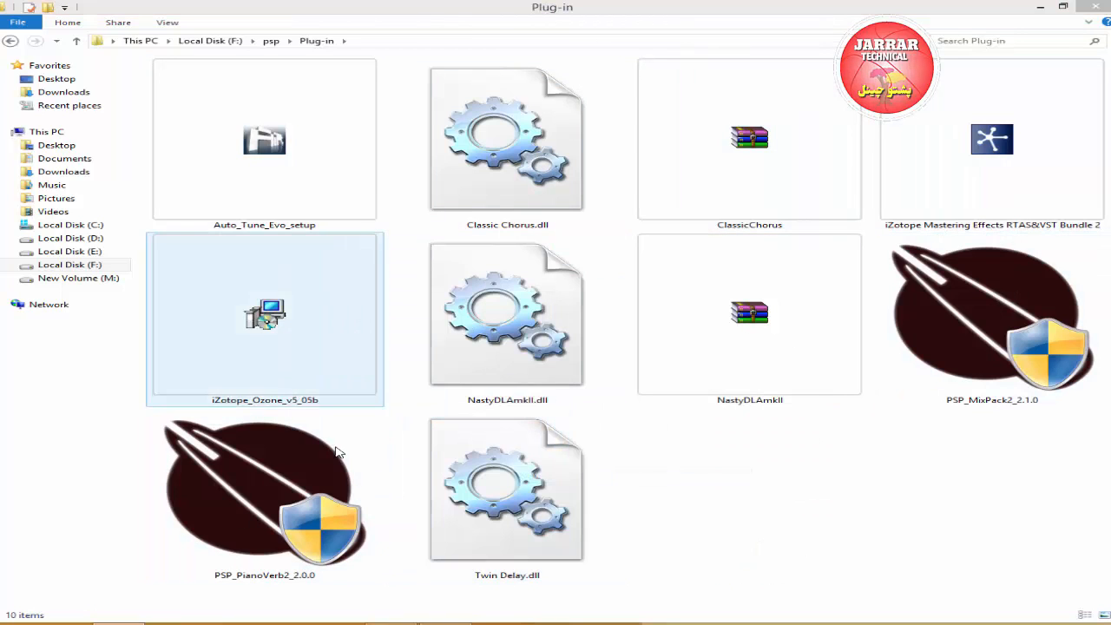
{"action": "left_click_drag", "start_coordinate": [760, 495], "coordinate": [756, 193]}
{"action": "right_click", "coordinate": [755, 193]}
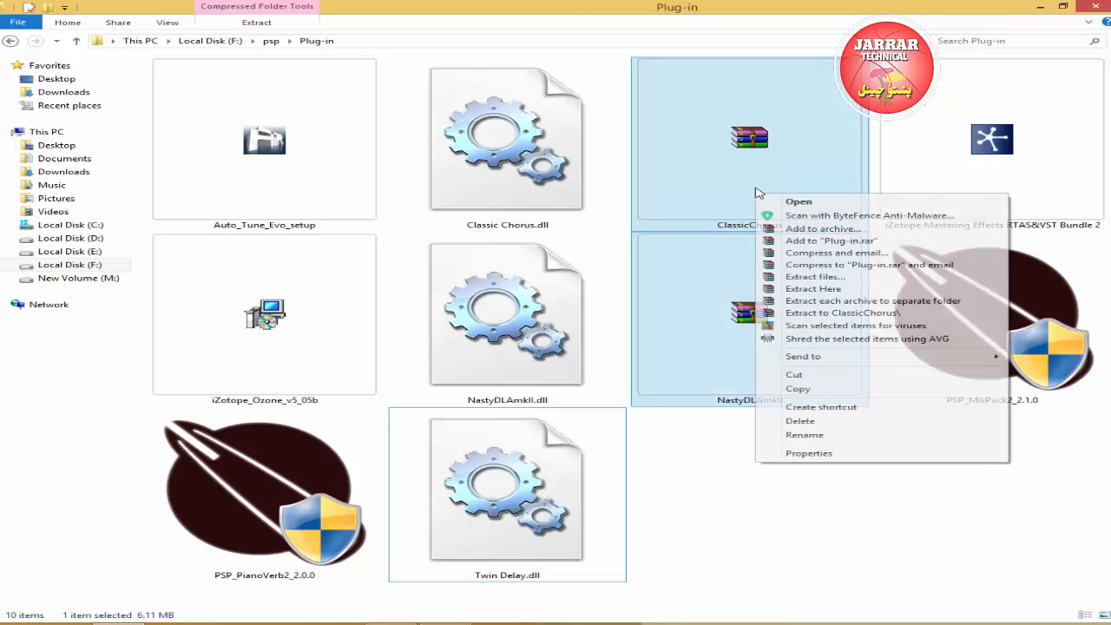
{"action": "left_click", "coordinate": [756, 497]}
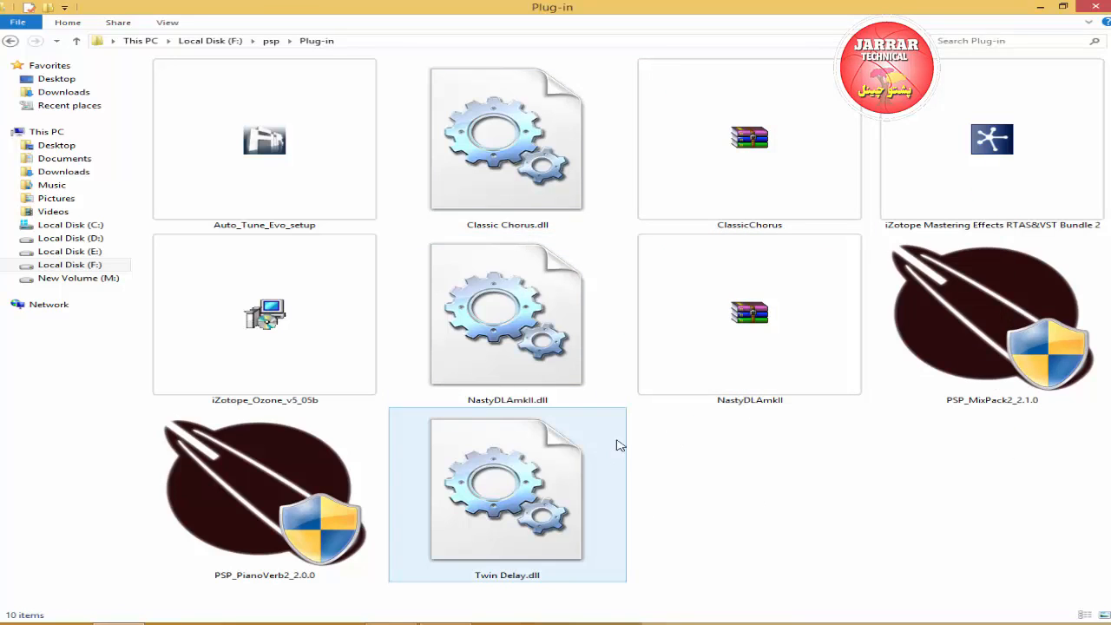
Delete the extracted NastyDLAmkII.dll and Classic Chorus.dll files from the Plug-in folder.
{"action": "left_click", "coordinate": [599, 371]}
{"action": "right_click", "coordinate": [558, 345]}
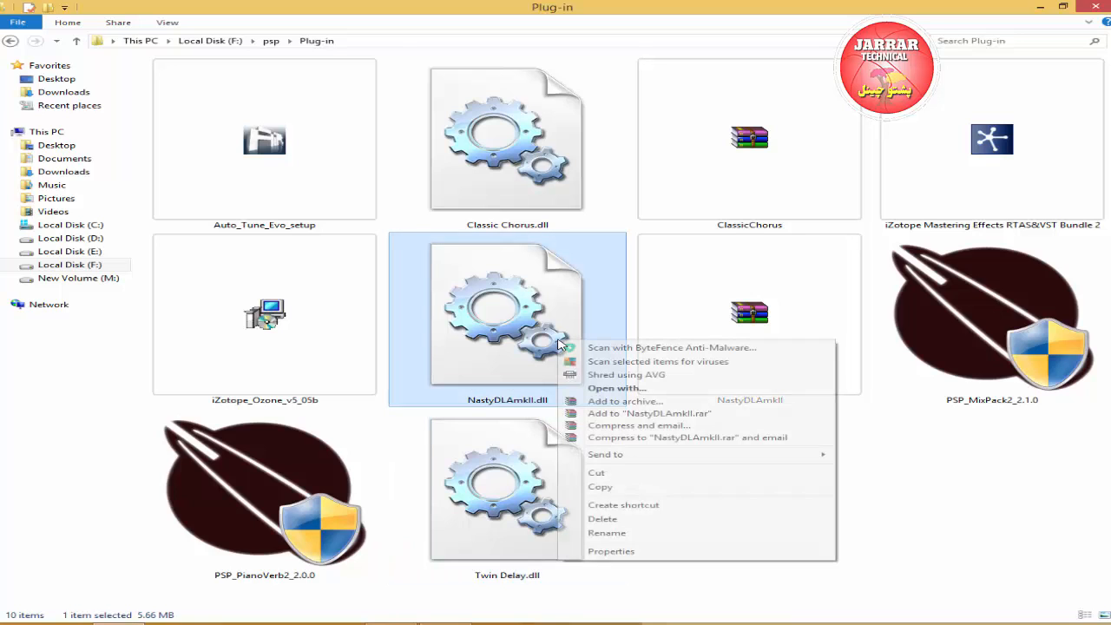
{"action": "left_click", "coordinate": [603, 519]}
{"action": "left_click", "coordinate": [527, 182]}
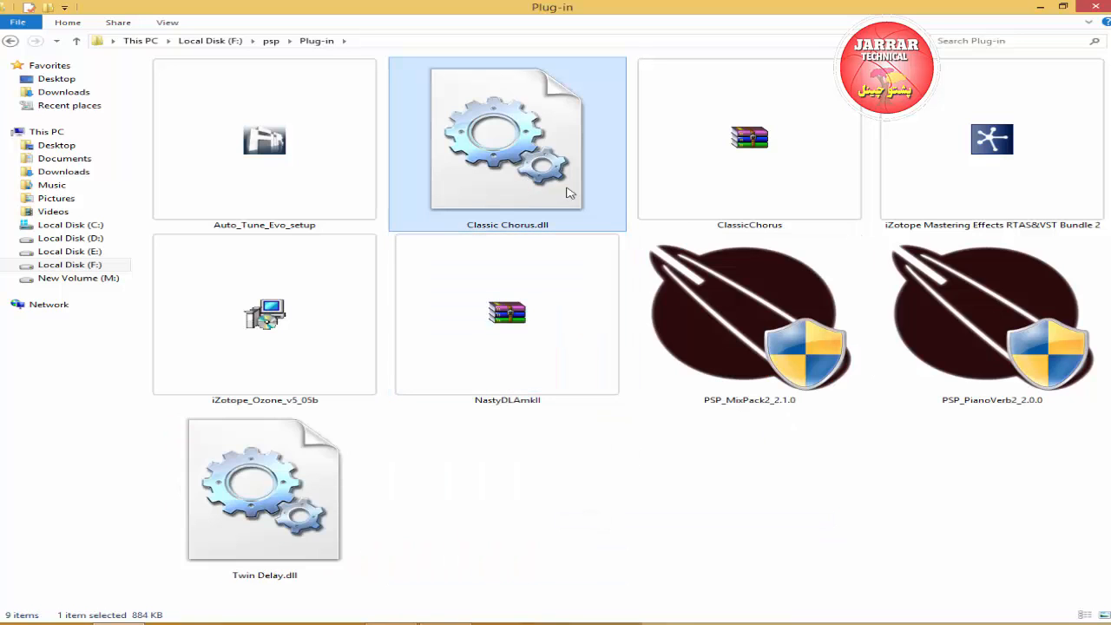
{"action": "right_click", "coordinate": [506, 166]}
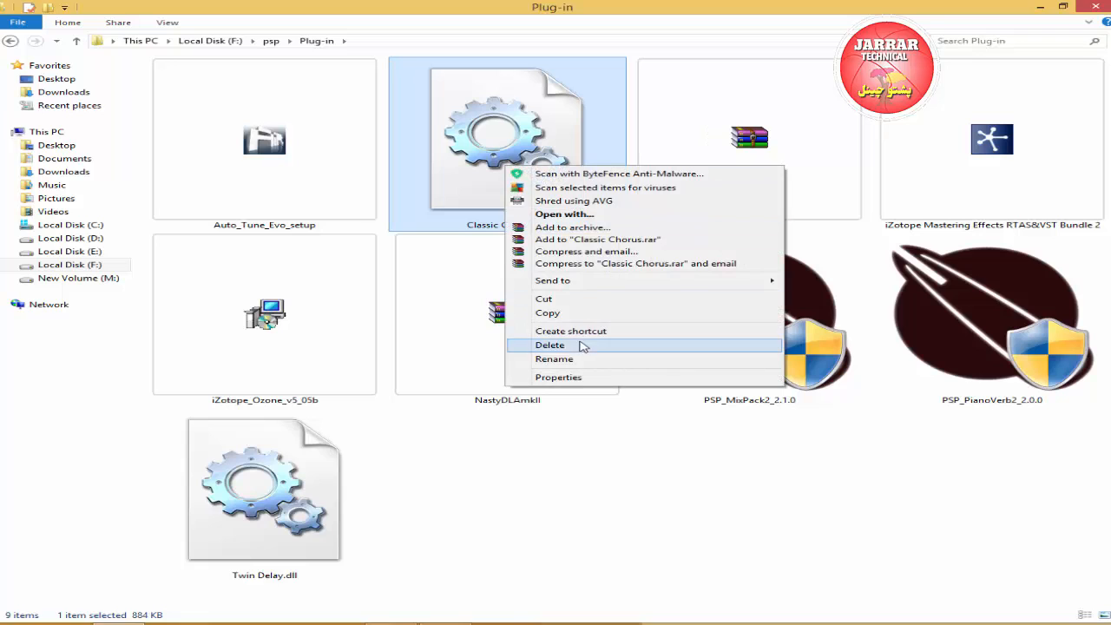
{"action": "left_click", "coordinate": [551, 346]}
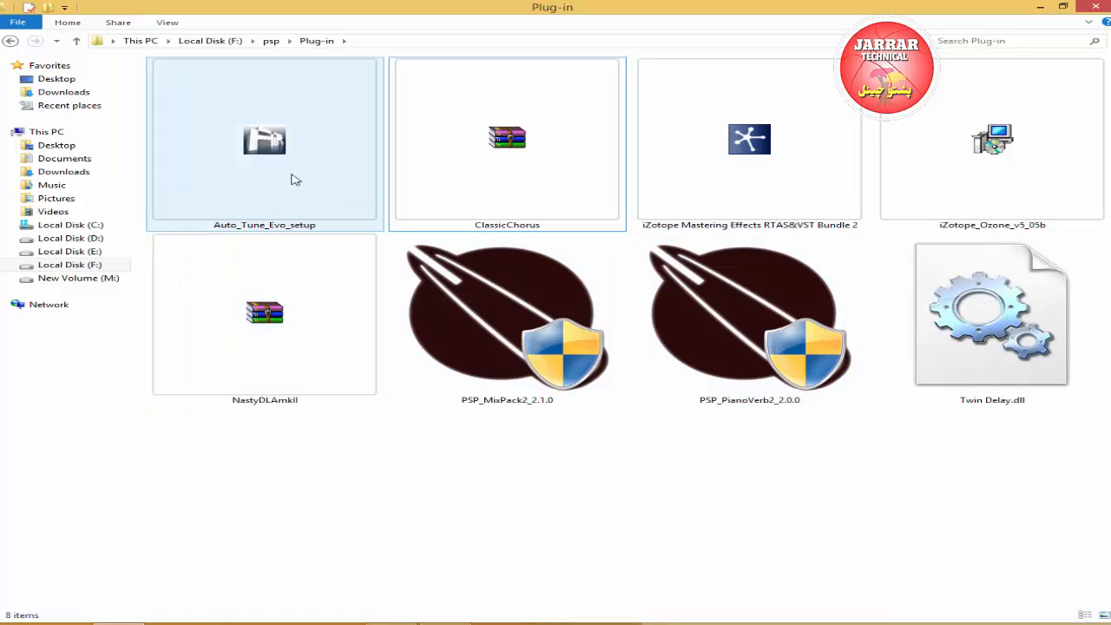
Install Antares Autotune Evo from Auto_Tune_Evo_setup with the VST and RTAS plugins and the Antares Audio Technologies Start Menu folder.
{"action": "double_click", "coordinate": [264, 143]}
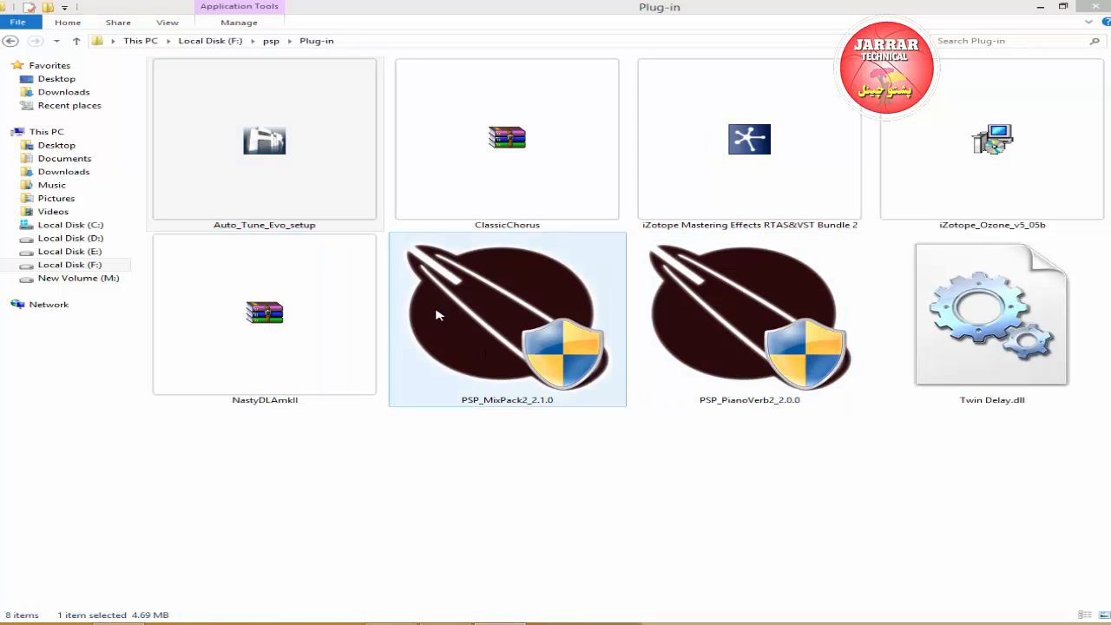
{"action": "left_click", "coordinate": [700, 413]}
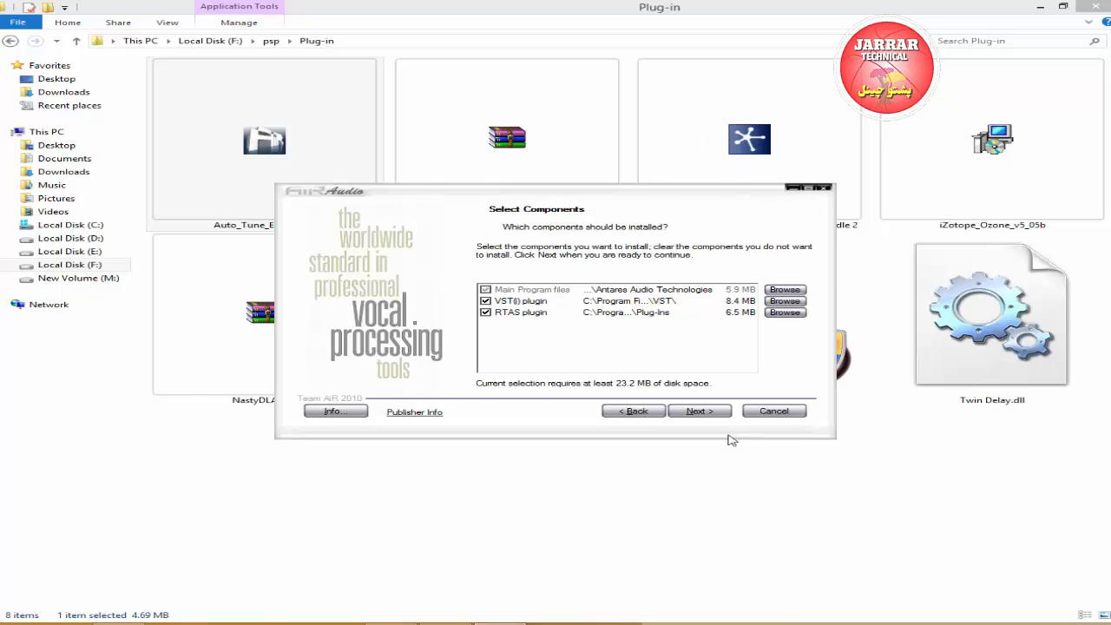
{"action": "left_click", "coordinate": [701, 416]}
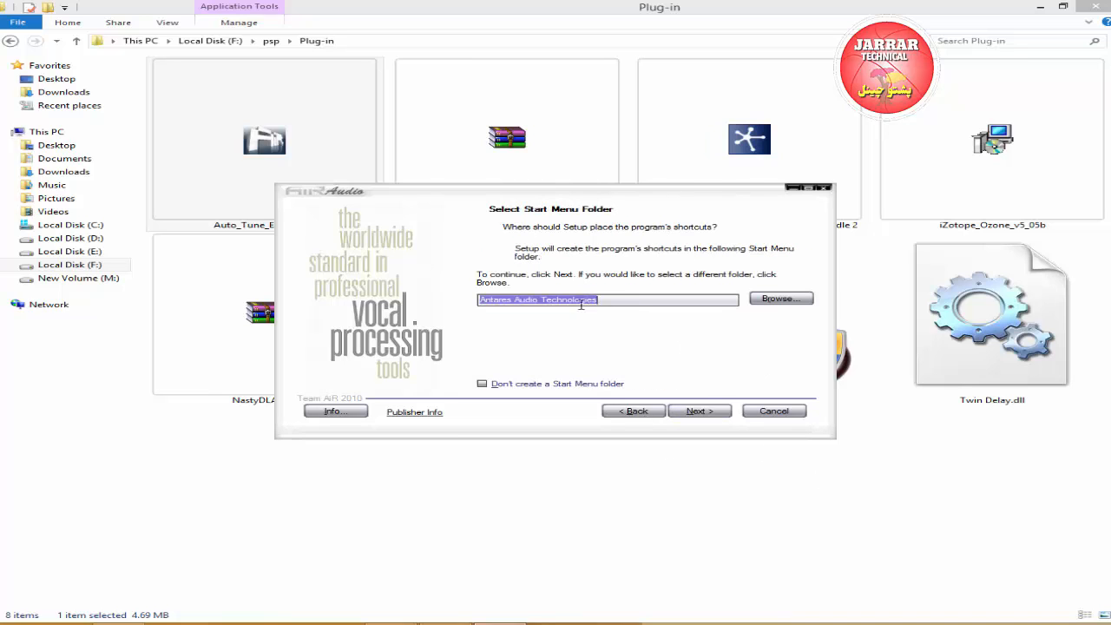
{"action": "left_click", "coordinate": [701, 413]}
{"action": "left_click", "coordinate": [702, 412]}
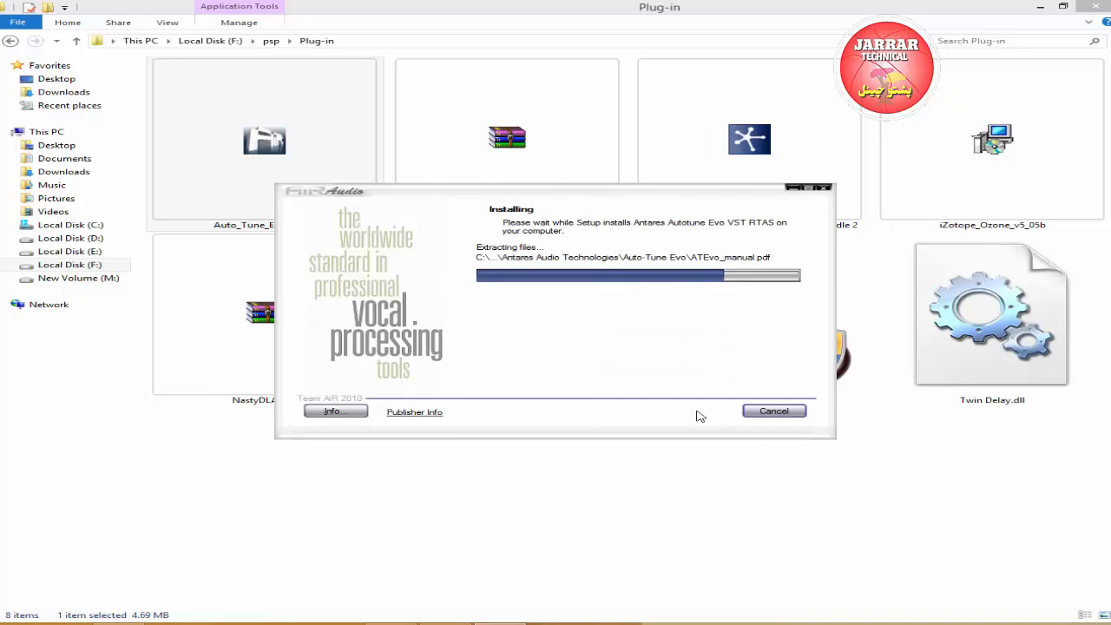
{"action": "left_click", "coordinate": [702, 411]}
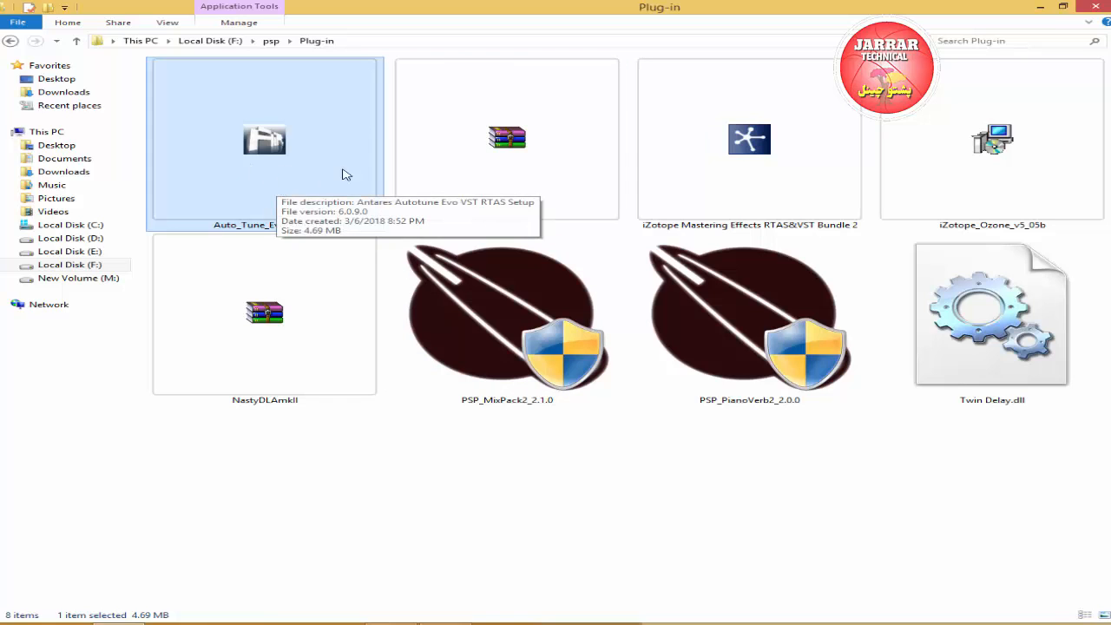
Extract the ClassicChorus archive directly into the Plug-in folder.
{"action": "right_click", "coordinate": [476, 157]}
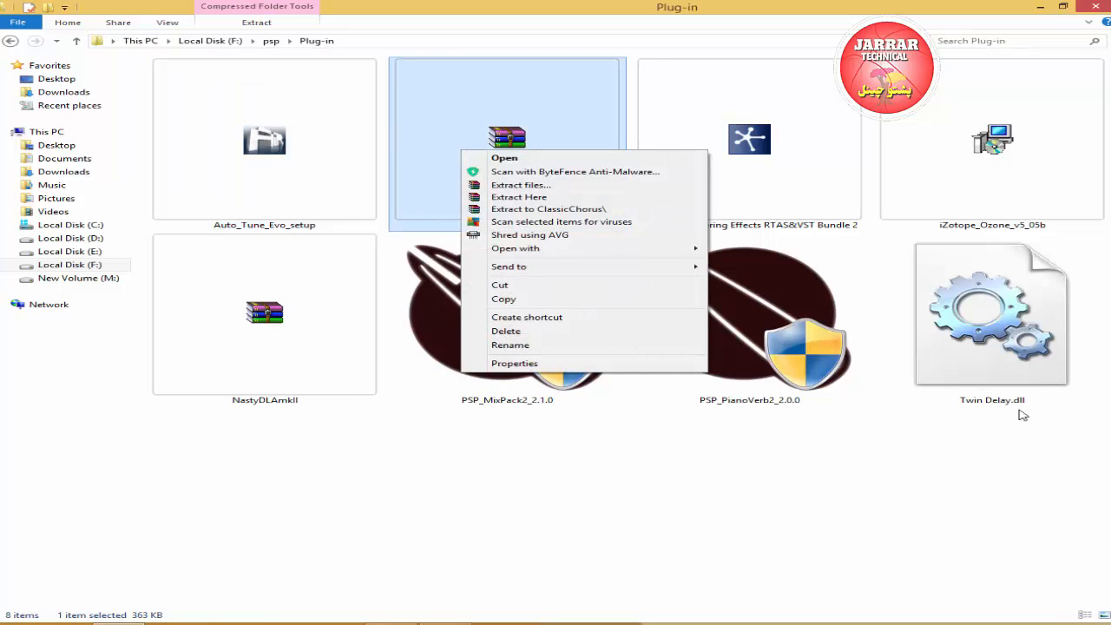
{"action": "right_click", "coordinate": [500, 123]}
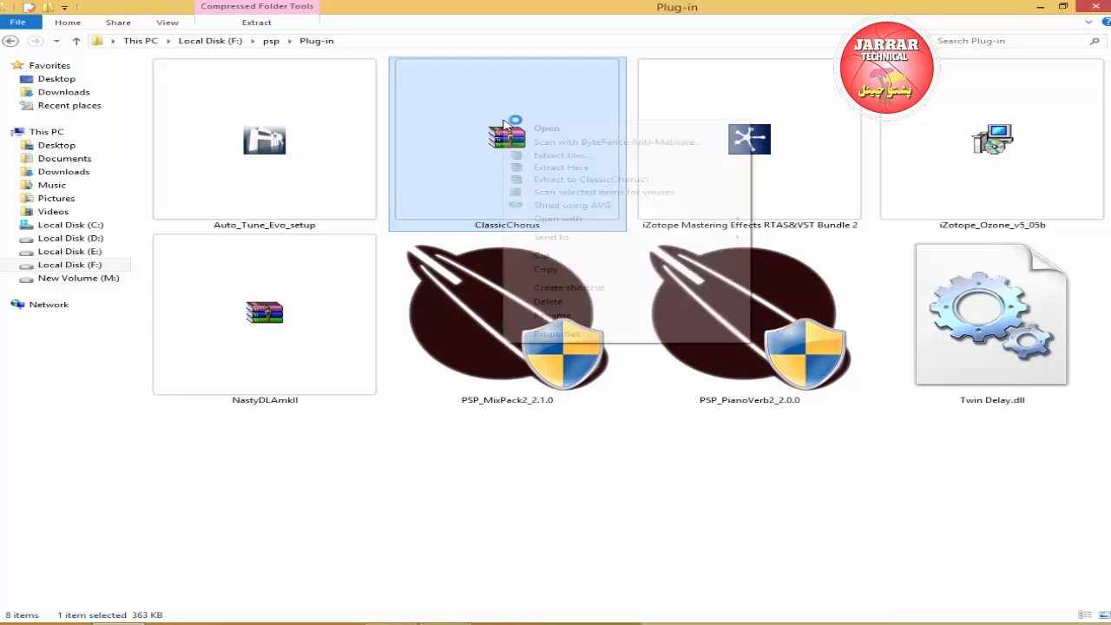
{"action": "left_click", "coordinate": [573, 168]}
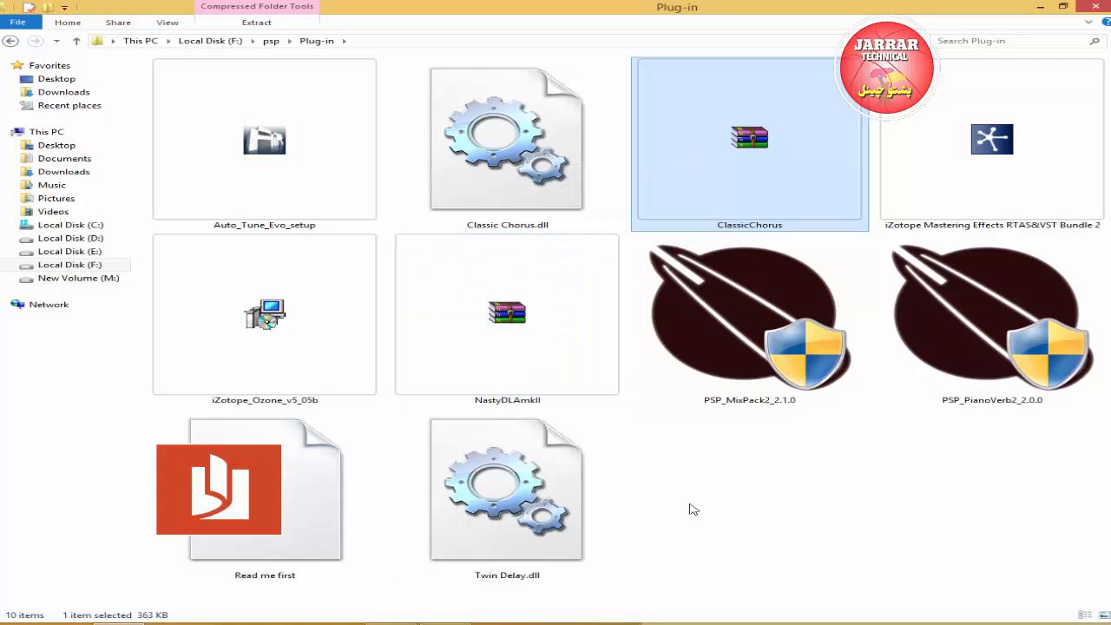
{"action": "mouse_move", "coordinate": [1110, 624]}
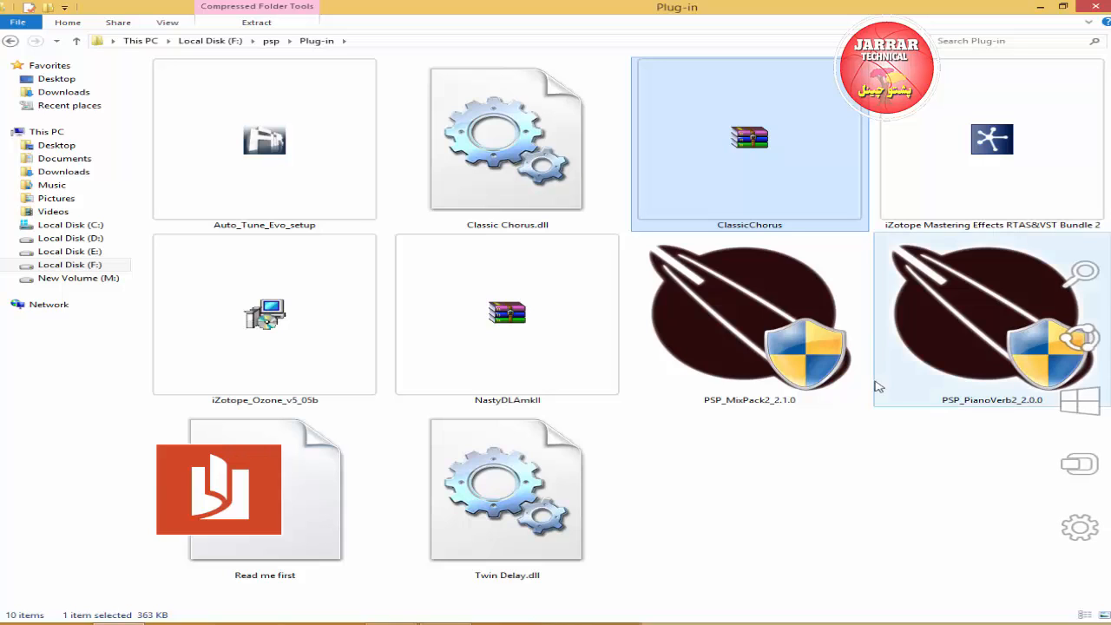
Copy Classic Chorus.dll and open the Steinberg\VstPlugins folder under Program Files (x86) on Local Disk (C:).
{"action": "right_click", "coordinate": [465, 155]}
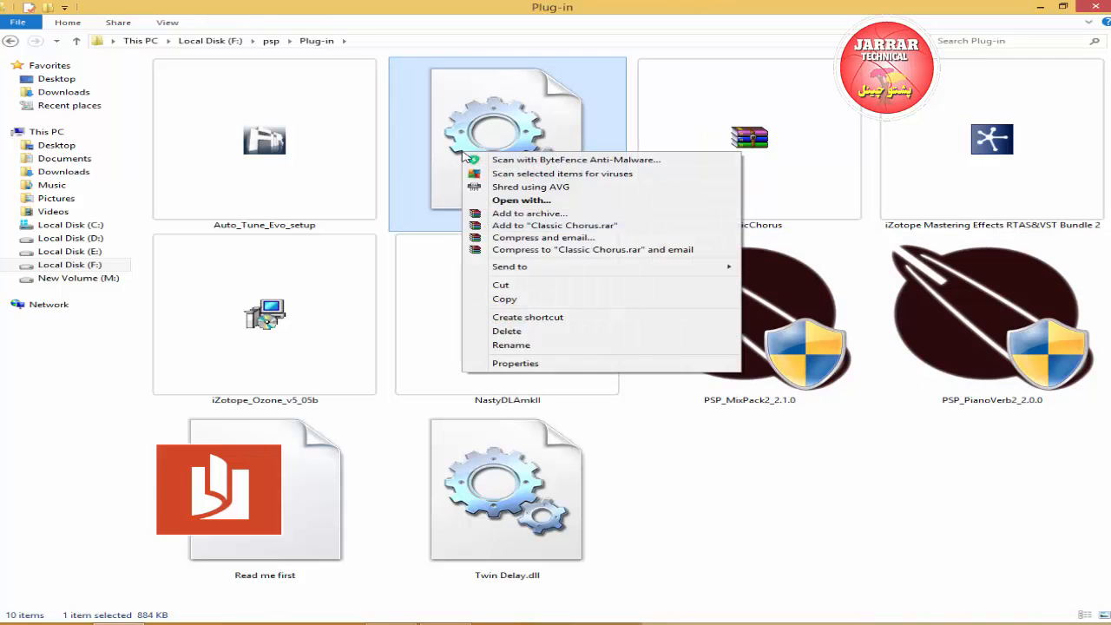
{"action": "left_click", "coordinate": [518, 300]}
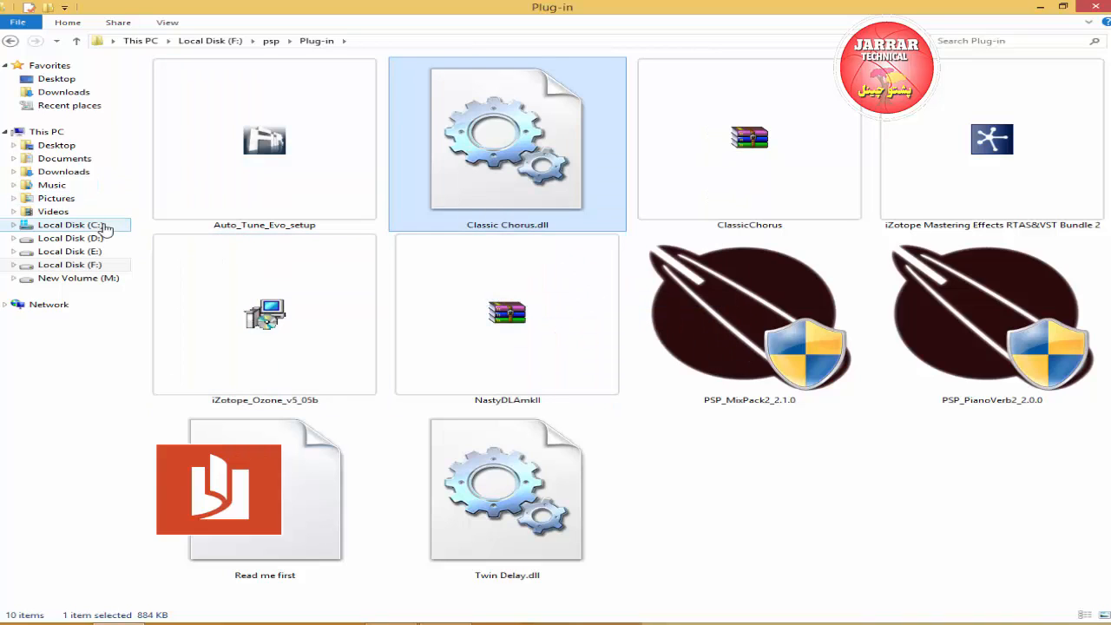
{"action": "left_click", "coordinate": [94, 228]}
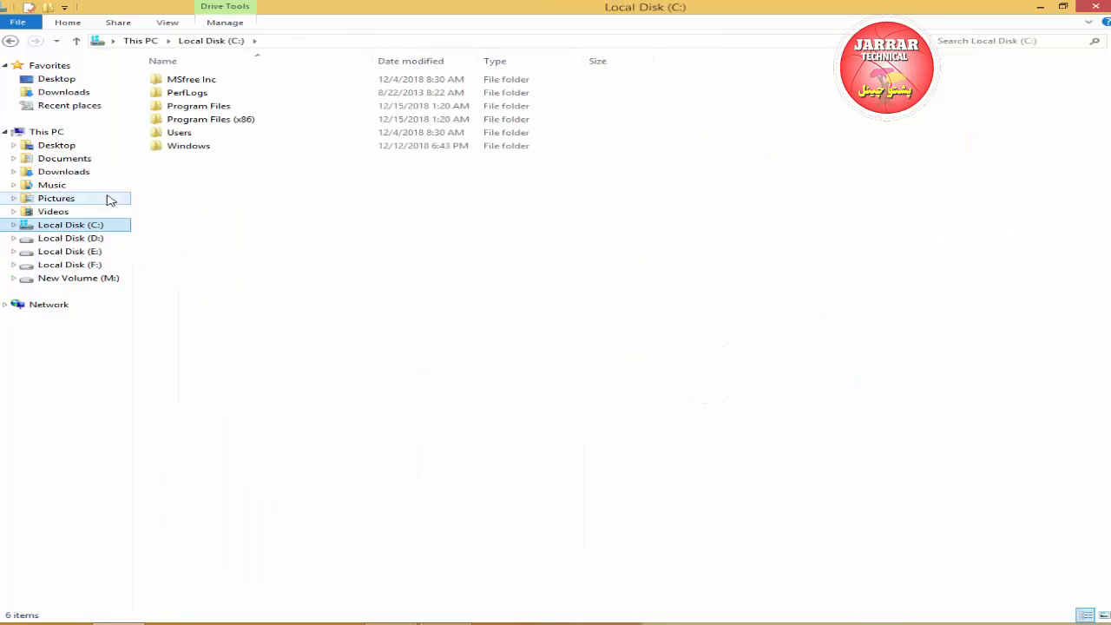
{"action": "double_click", "coordinate": [260, 125]}
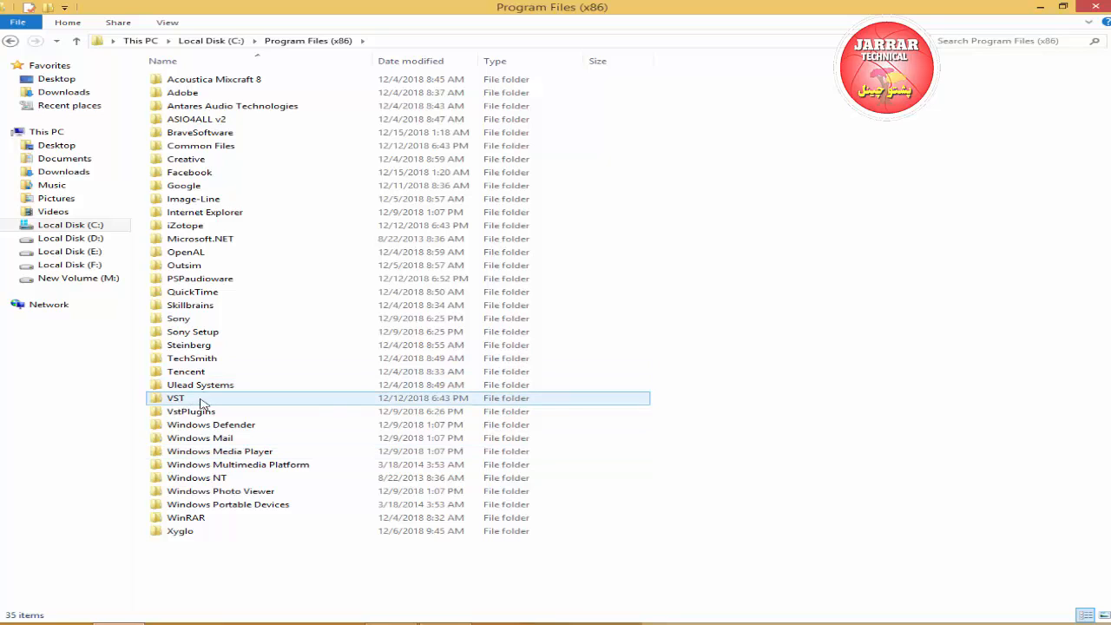
{"action": "mouse_move", "coordinate": [174, 404]}
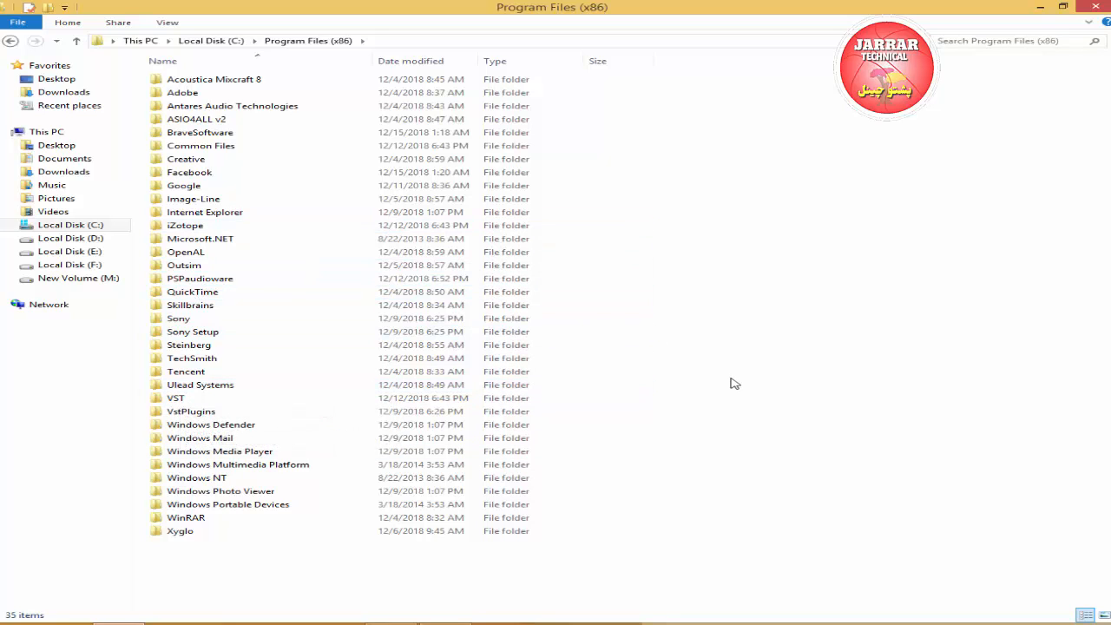
{"action": "double_click", "coordinate": [186, 346]}
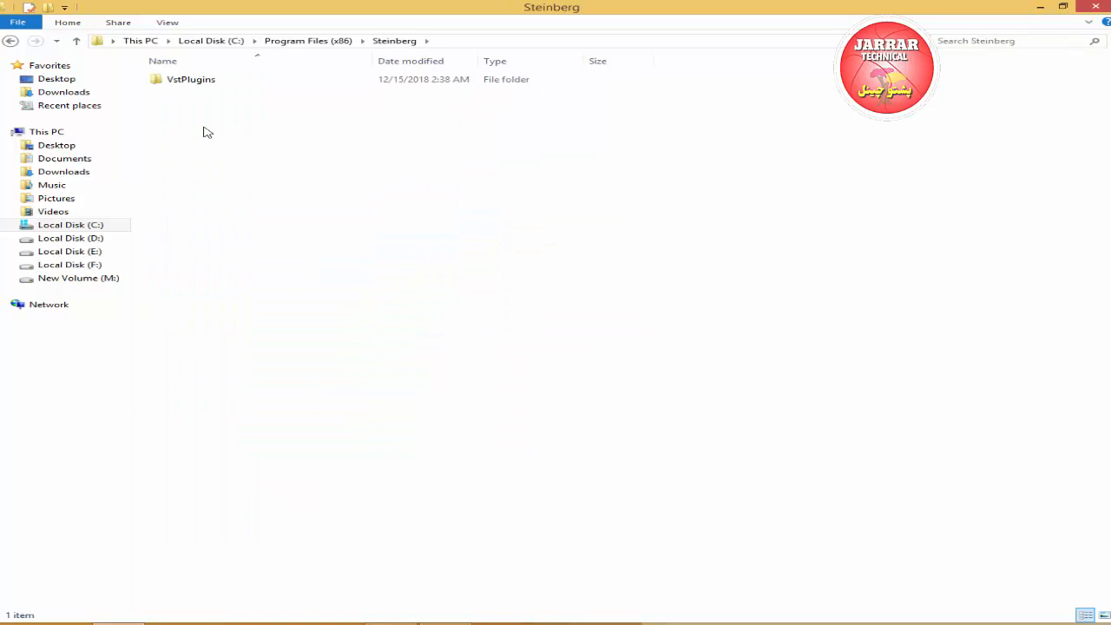
{"action": "double_click", "coordinate": [201, 86]}
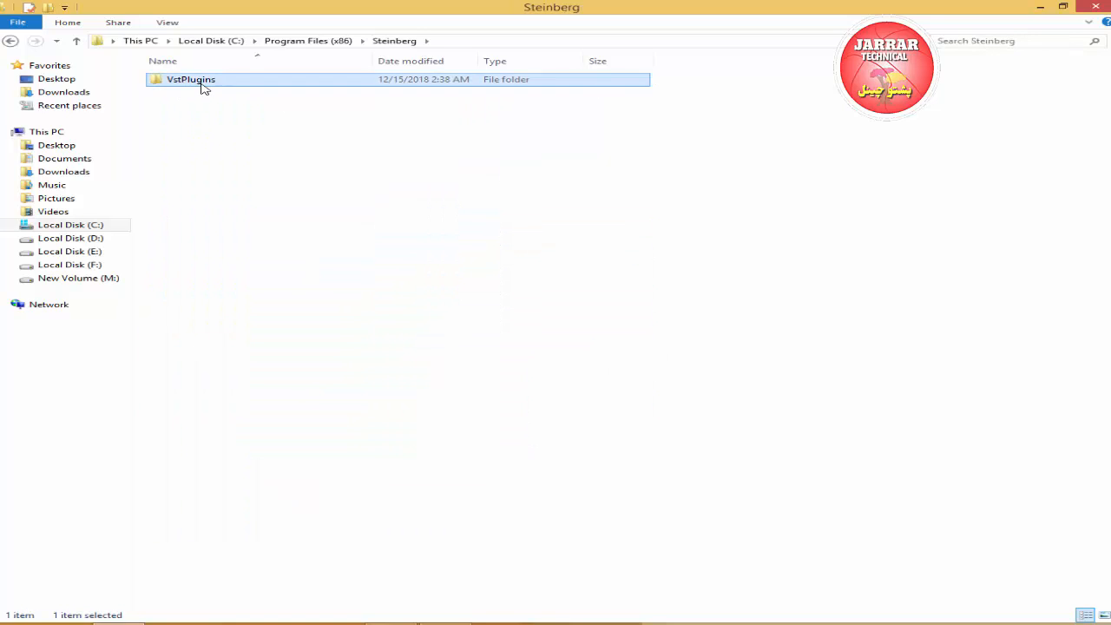
Go back to Program Files (x86) and reopen the VstPlugins folder inside Steinberg.
{"action": "double_click", "coordinate": [10, 41]}
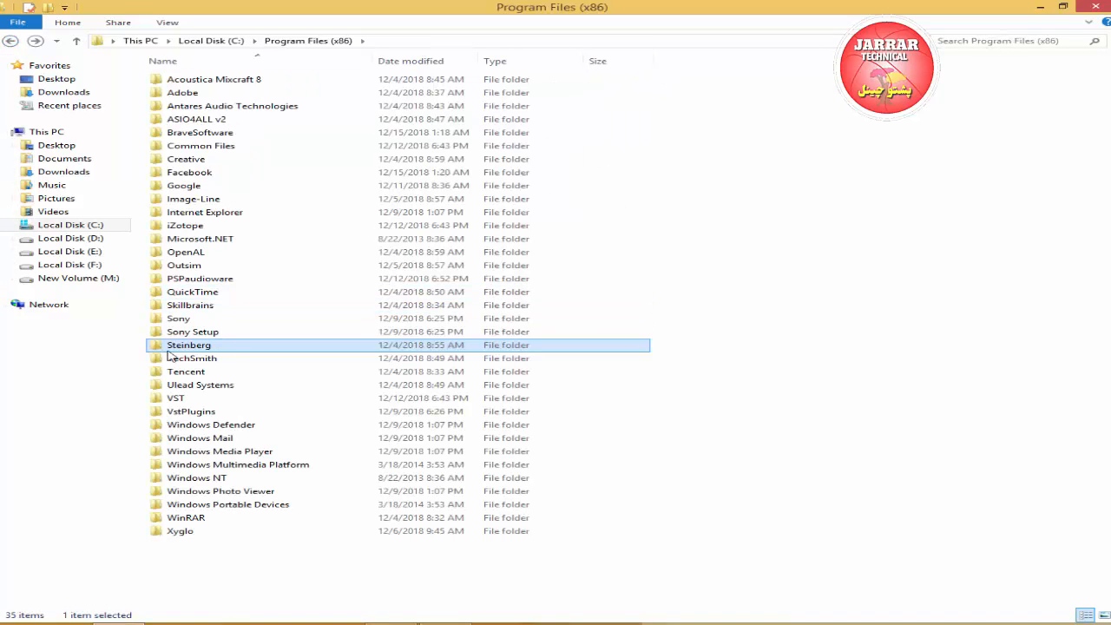
{"action": "double_click", "coordinate": [195, 350]}
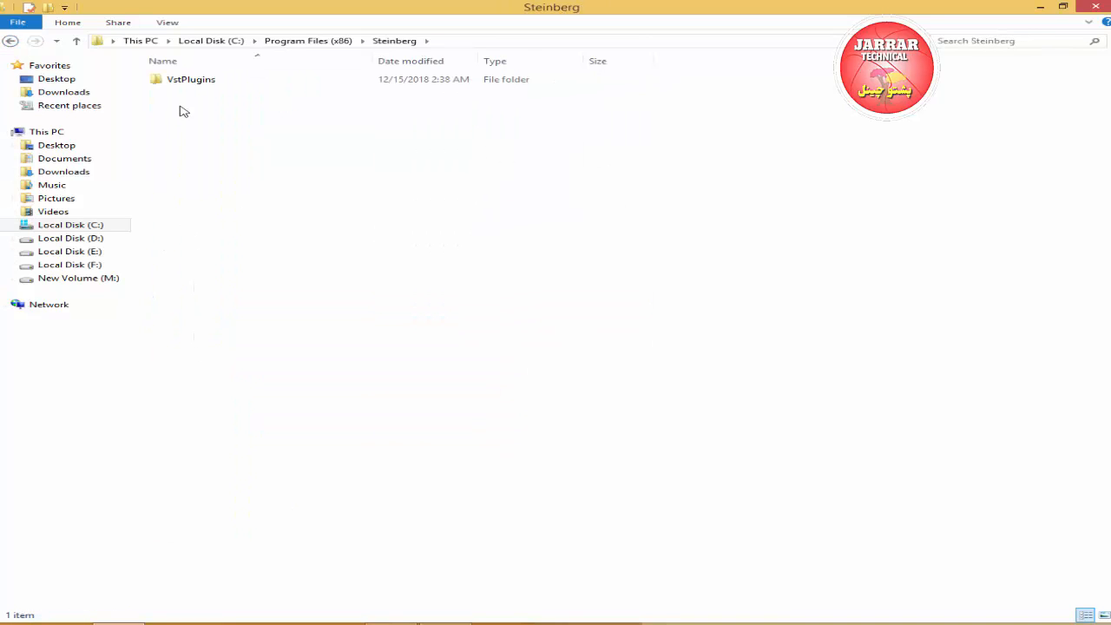
{"action": "double_click", "coordinate": [191, 81]}
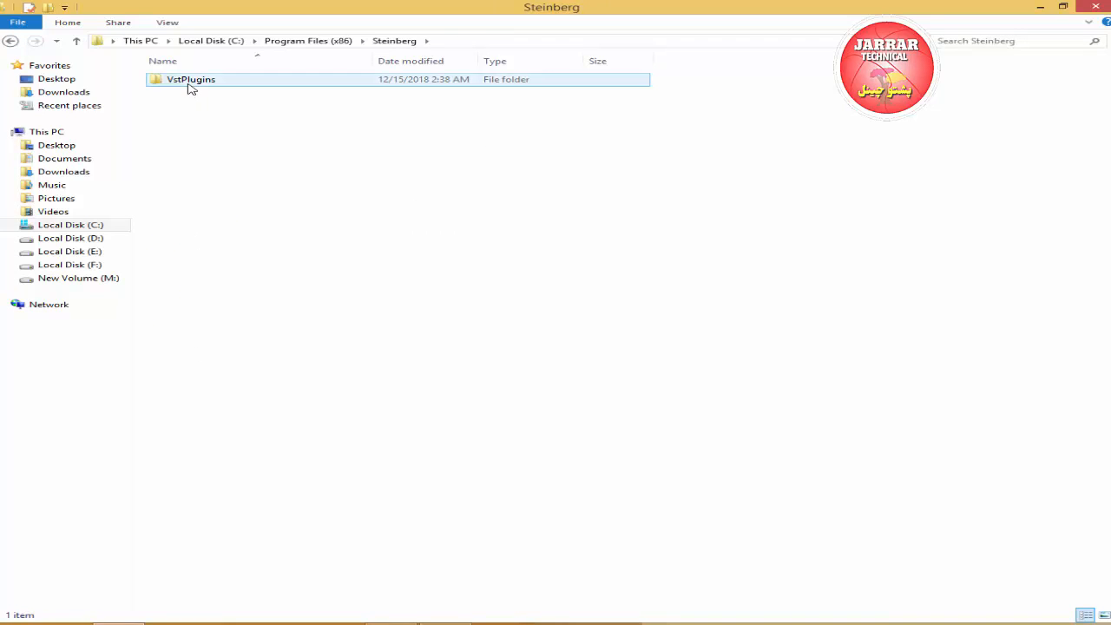
Paste Classic Chorus.dll into VstPlugins, replacing the existing file and granting administrator permission.
{"action": "right_click", "coordinate": [261, 331]}
{"action": "left_click", "coordinate": [374, 417]}
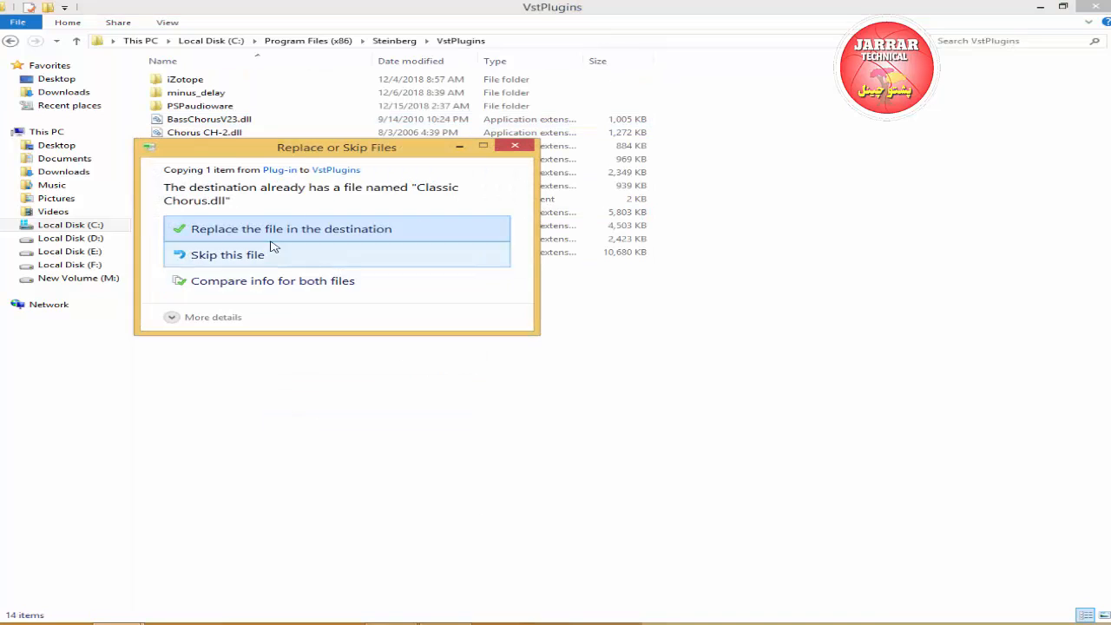
{"action": "left_click", "coordinate": [304, 231]}
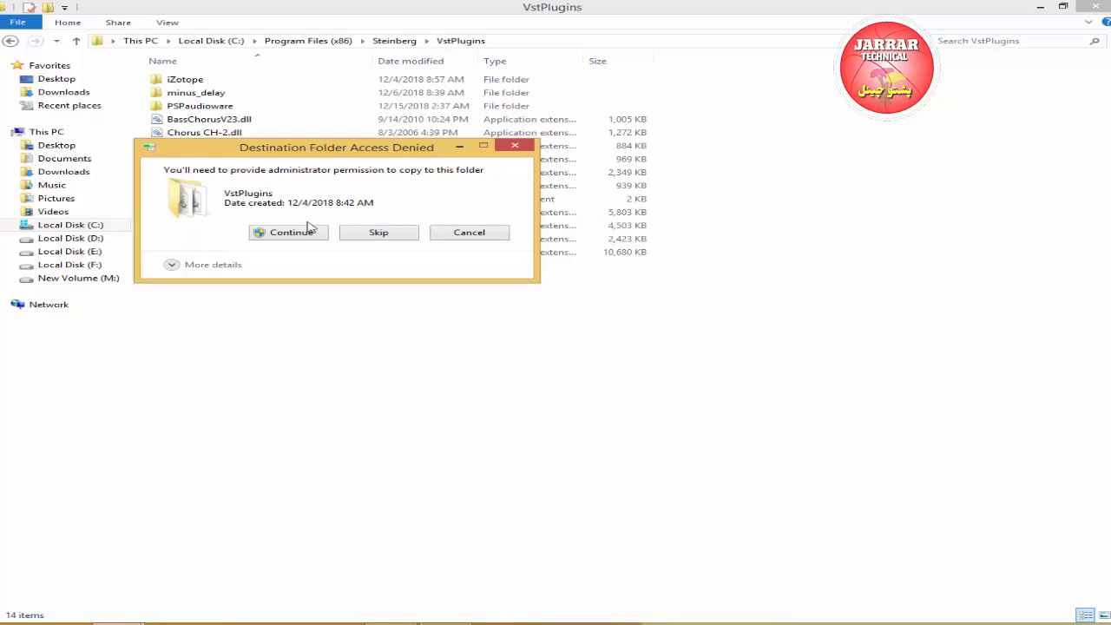
{"action": "left_click", "coordinate": [293, 236]}
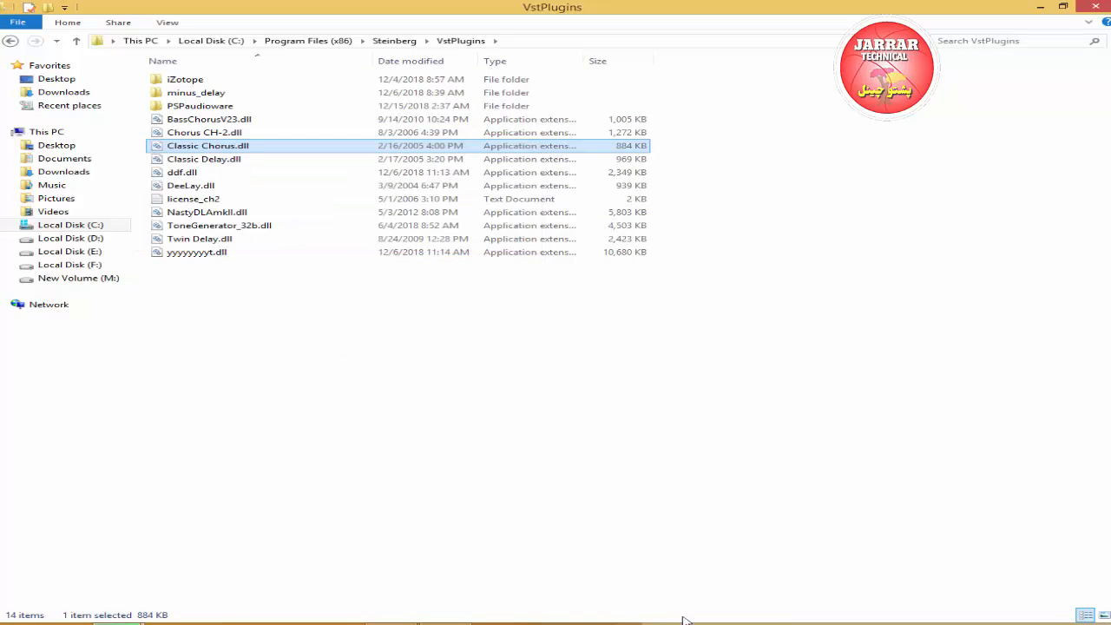
{"action": "right_click", "coordinate": [955, 624]}
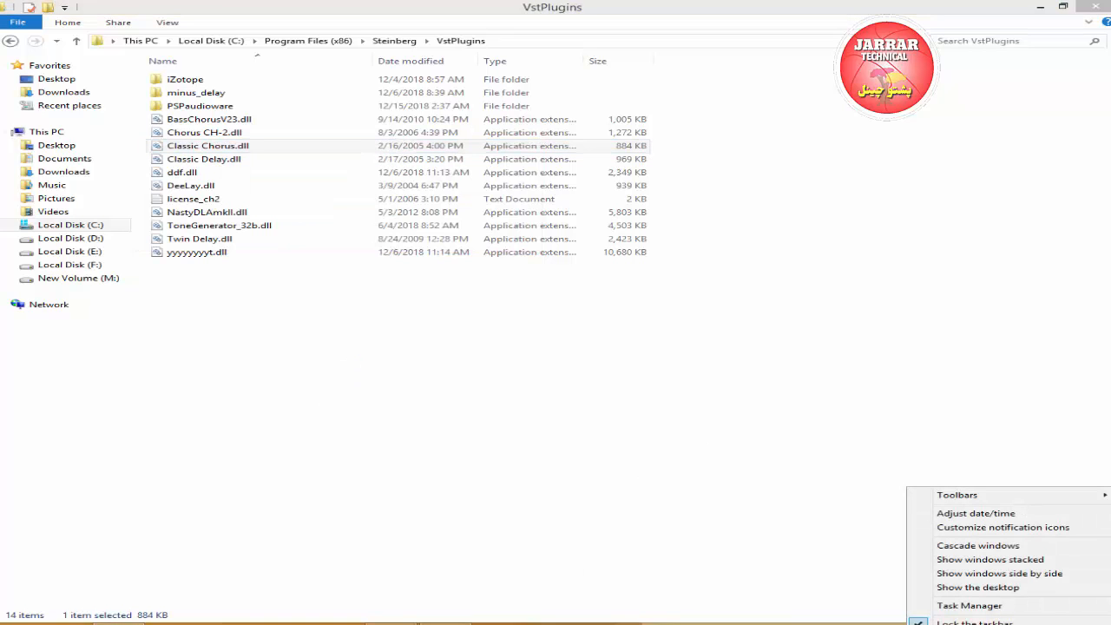
Return to the Plug-in folder, install iZotope Mastering Effects RTAS&VST Bundle 2 through its setup wizard, and close the folder window.
{"action": "left_click", "coordinate": [10, 41]}
{"action": "left_click", "coordinate": [10, 40]}
{"action": "left_click", "coordinate": [11, 41]}
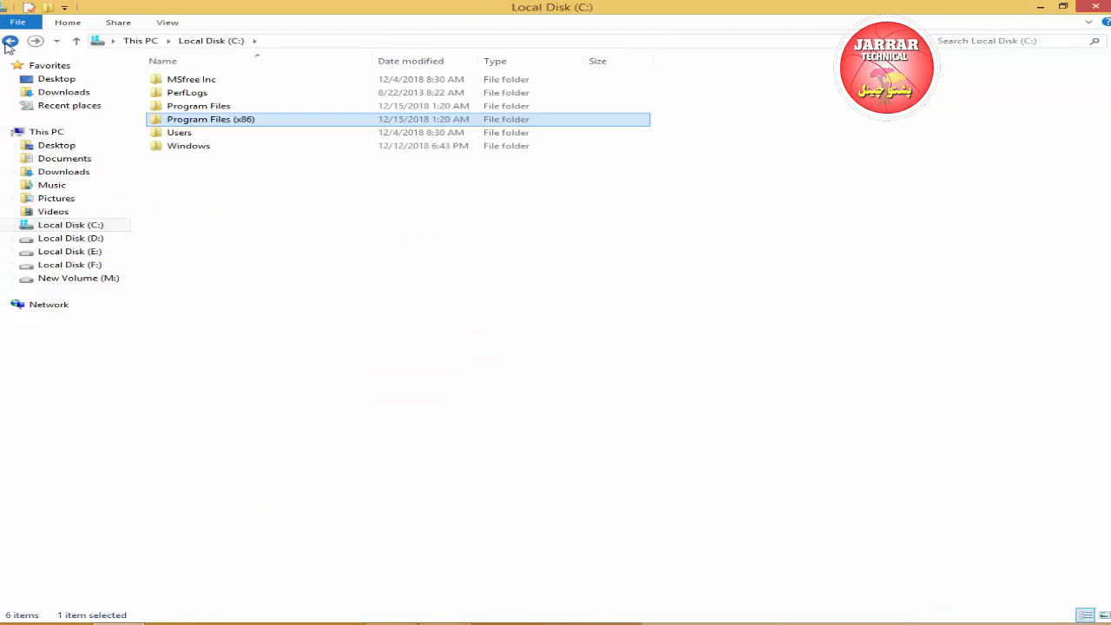
{"action": "left_click", "coordinate": [11, 41]}
{"action": "left_click", "coordinate": [964, 154]}
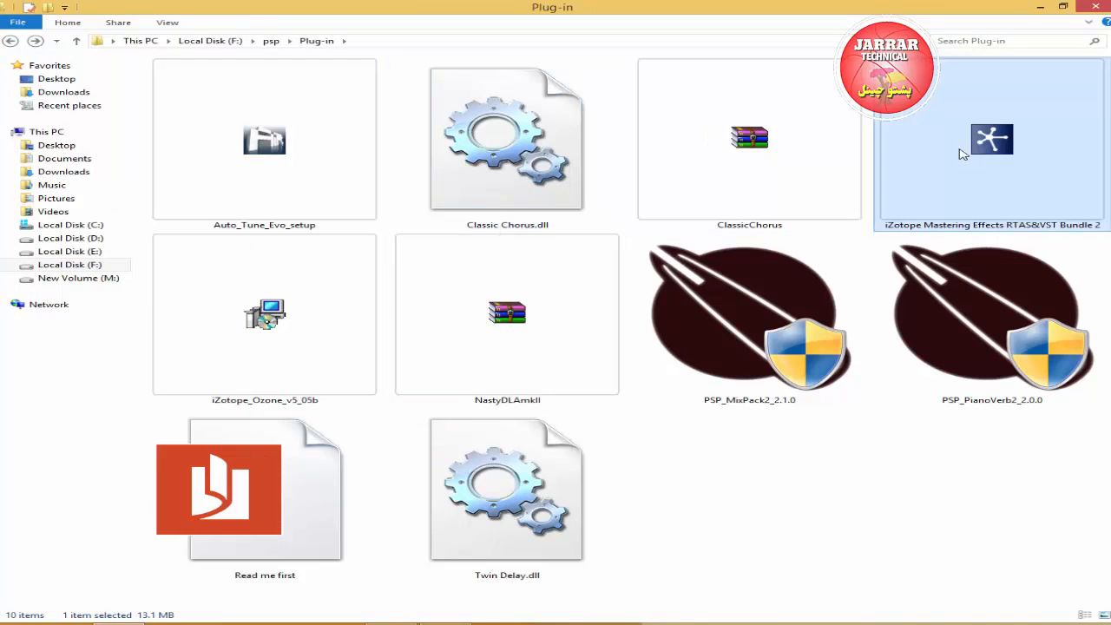
{"action": "double_click", "coordinate": [964, 155]}
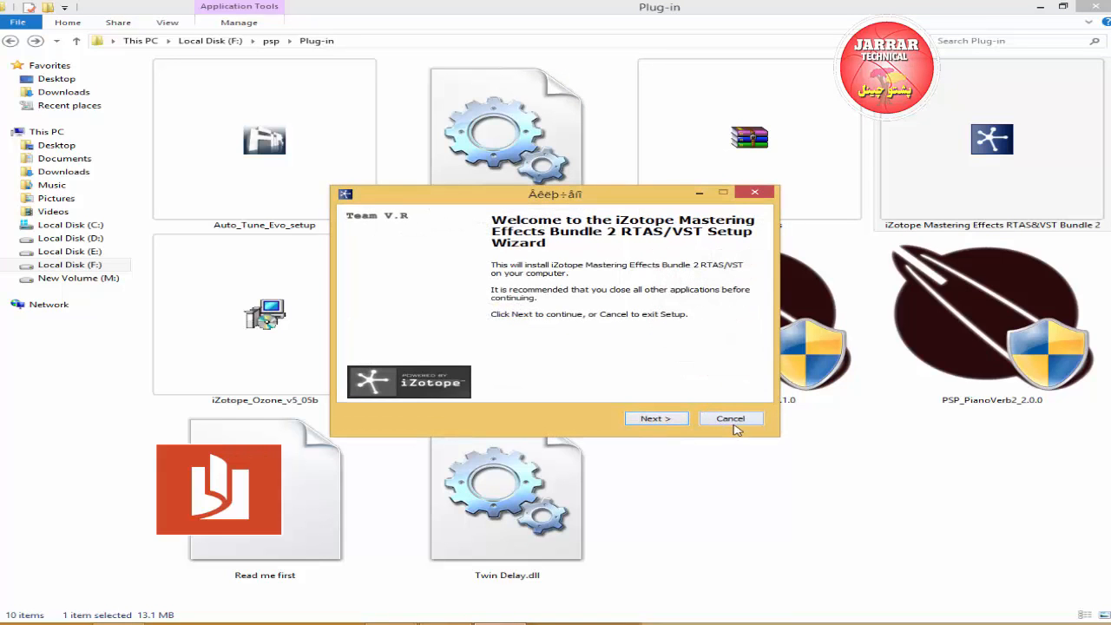
{"action": "left_click", "coordinate": [670, 420]}
{"action": "left_click", "coordinate": [671, 420]}
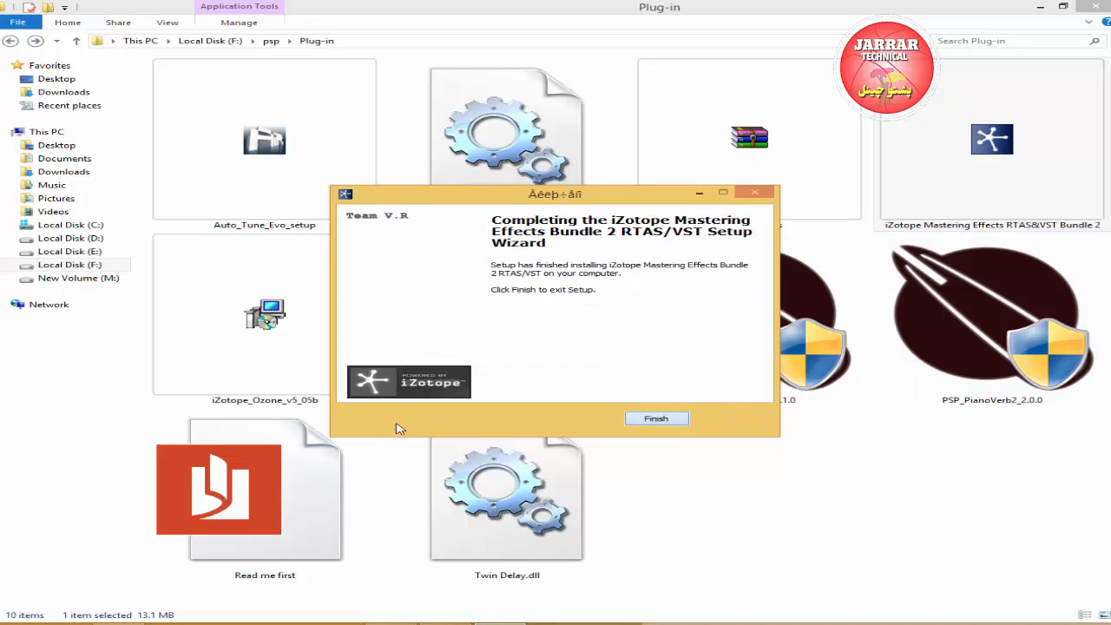
{"action": "left_click", "coordinate": [657, 420]}
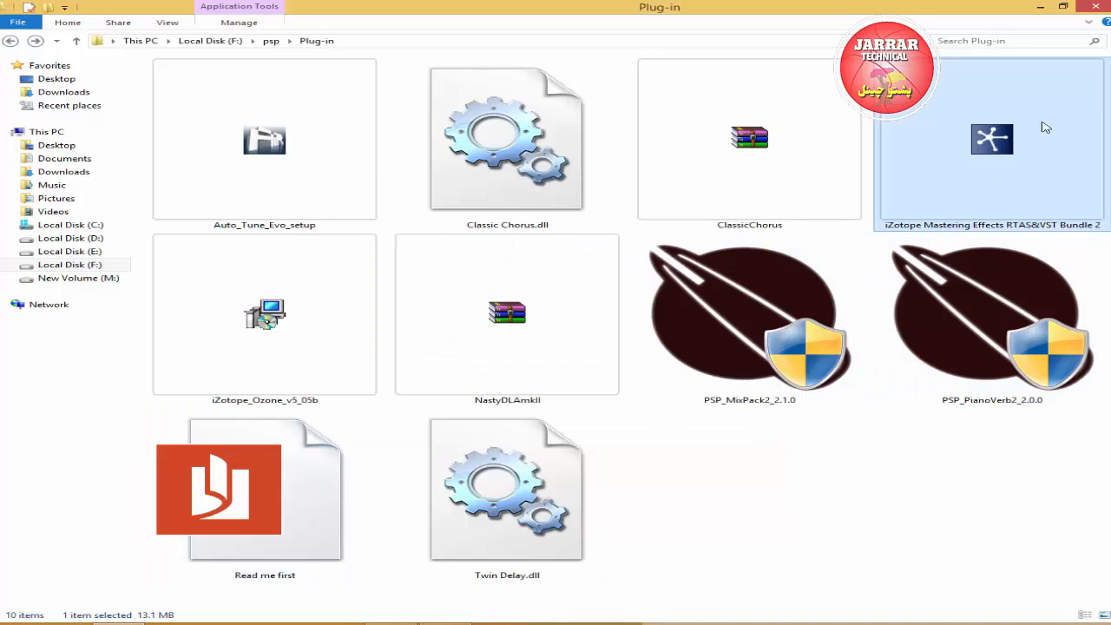
{"action": "left_click", "coordinate": [1093, 8]}
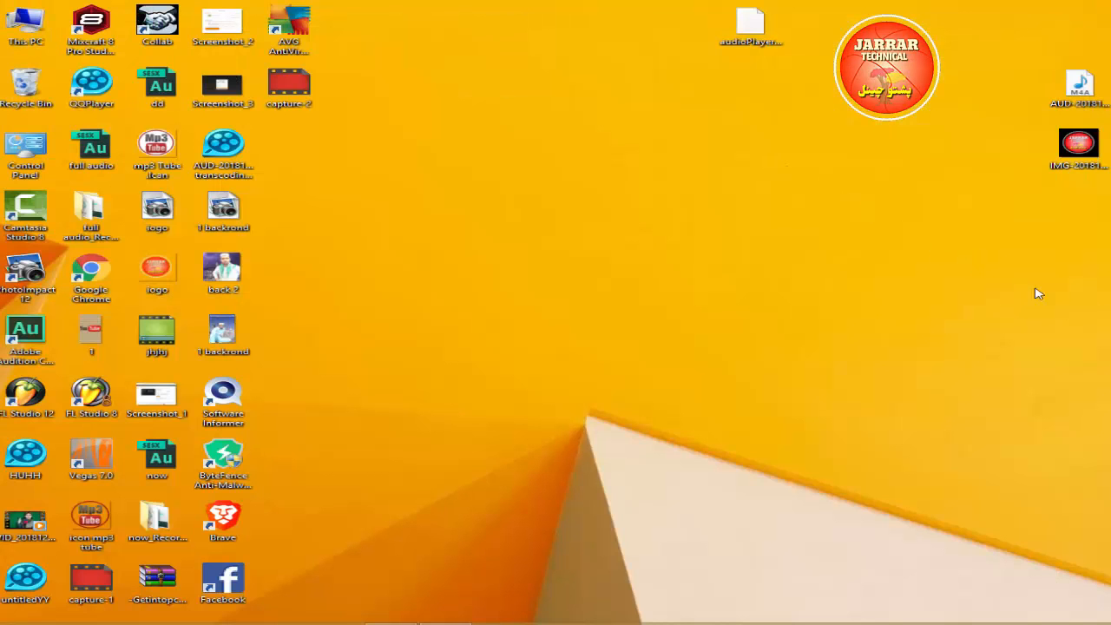
Try to launch Adobe Audition CS6 from the desktop and dismiss its crash report.
{"action": "double_click", "coordinate": [48, 339]}
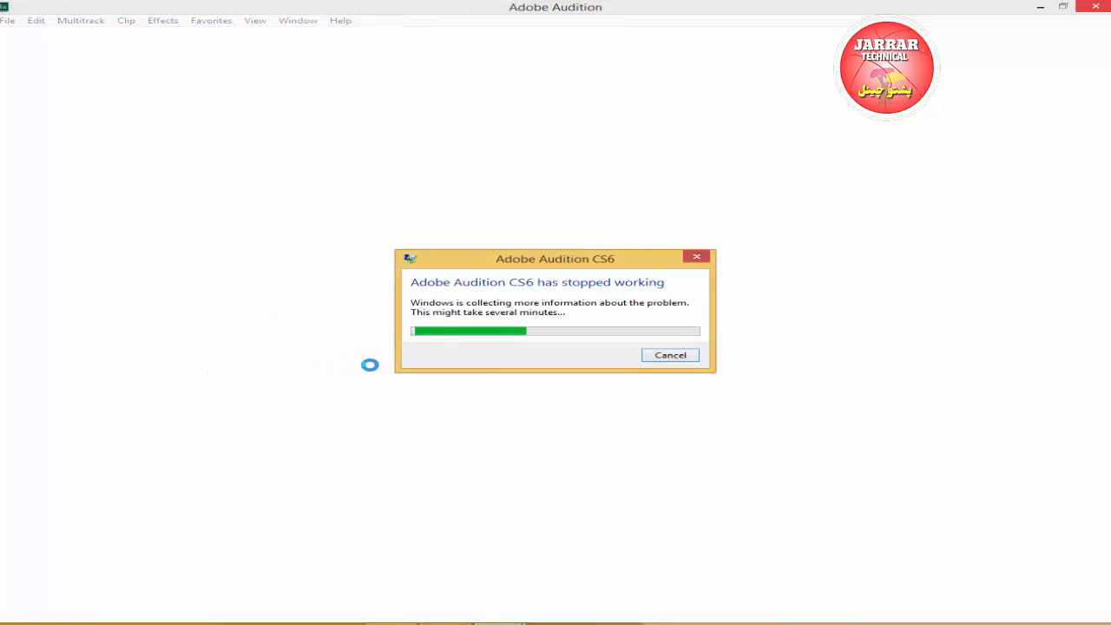
{"action": "left_click", "coordinate": [674, 356]}
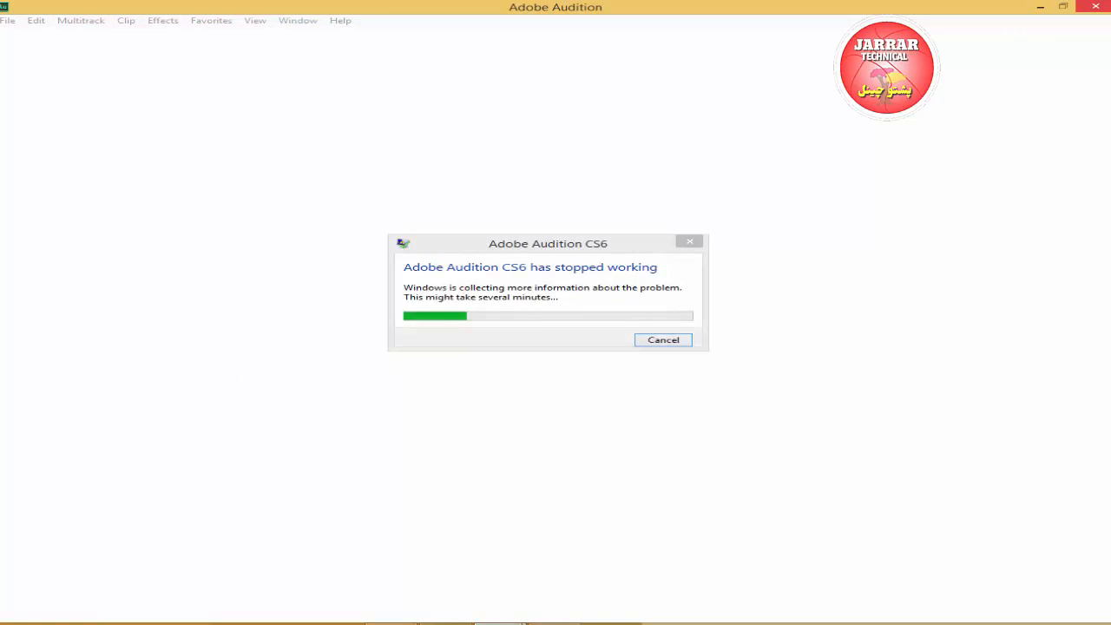
{"action": "left_click", "coordinate": [658, 337]}
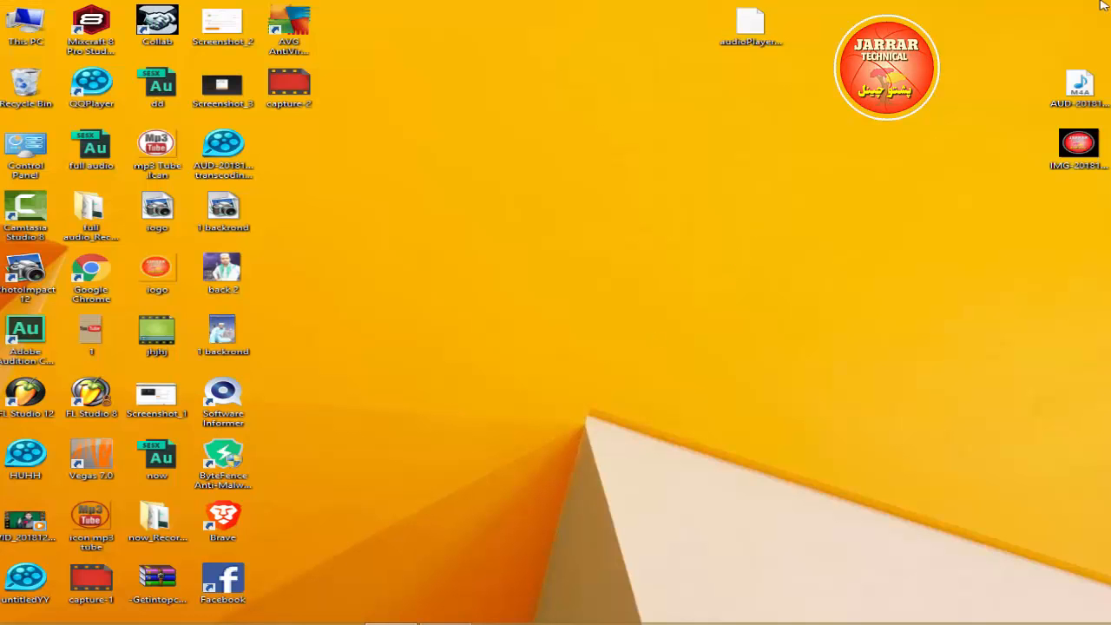
{"action": "right_click", "coordinate": [803, 168]}
{"action": "left_click", "coordinate": [866, 204]}
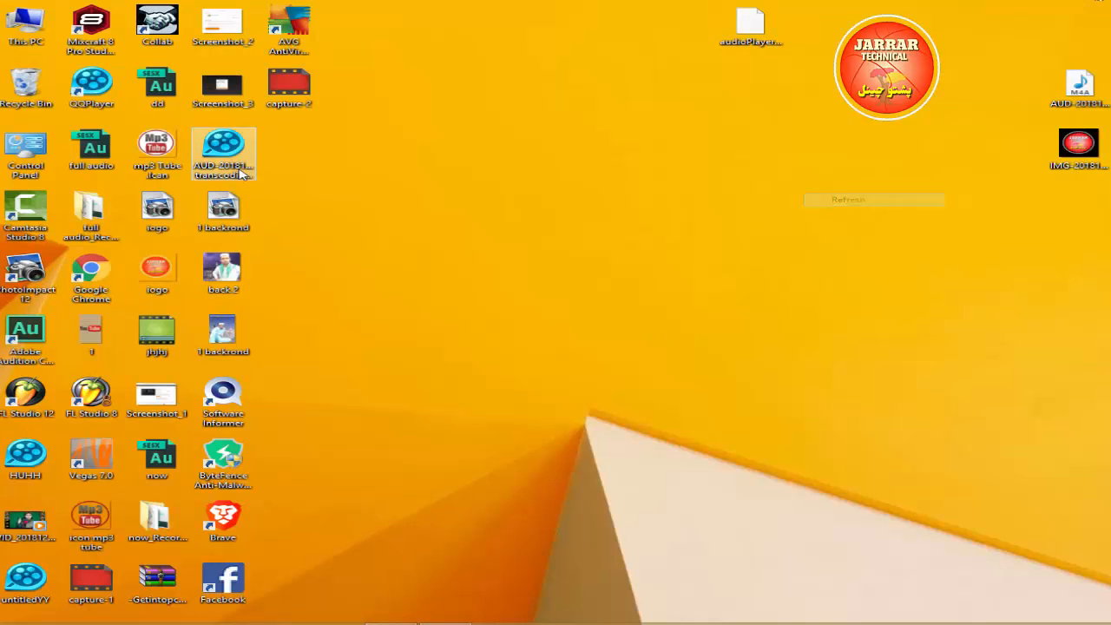
Launch Adobe Audition CS6 from the desktop and dismiss the QuickTime support alert.
{"action": "double_click", "coordinate": [25, 341]}
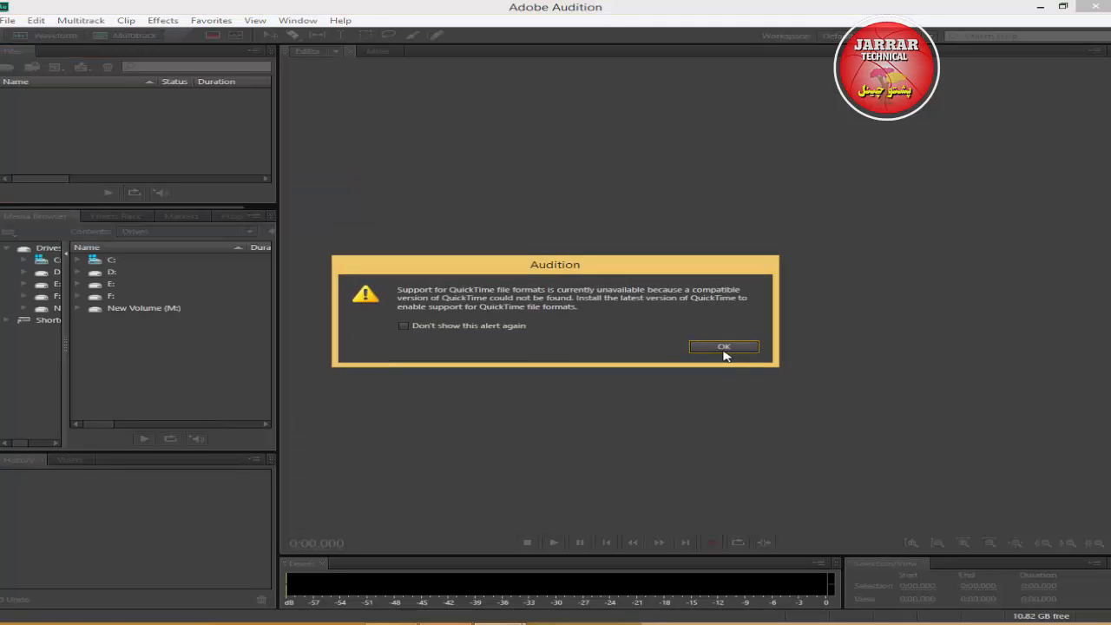
{"action": "left_click", "coordinate": [725, 350]}
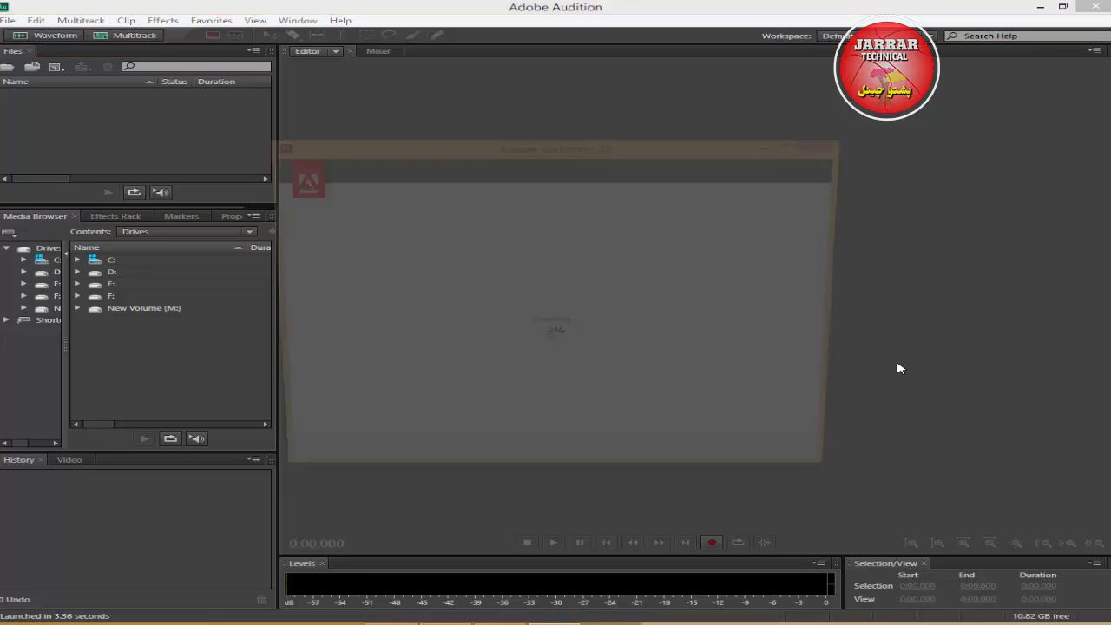
{"action": "left_click", "coordinate": [899, 368]}
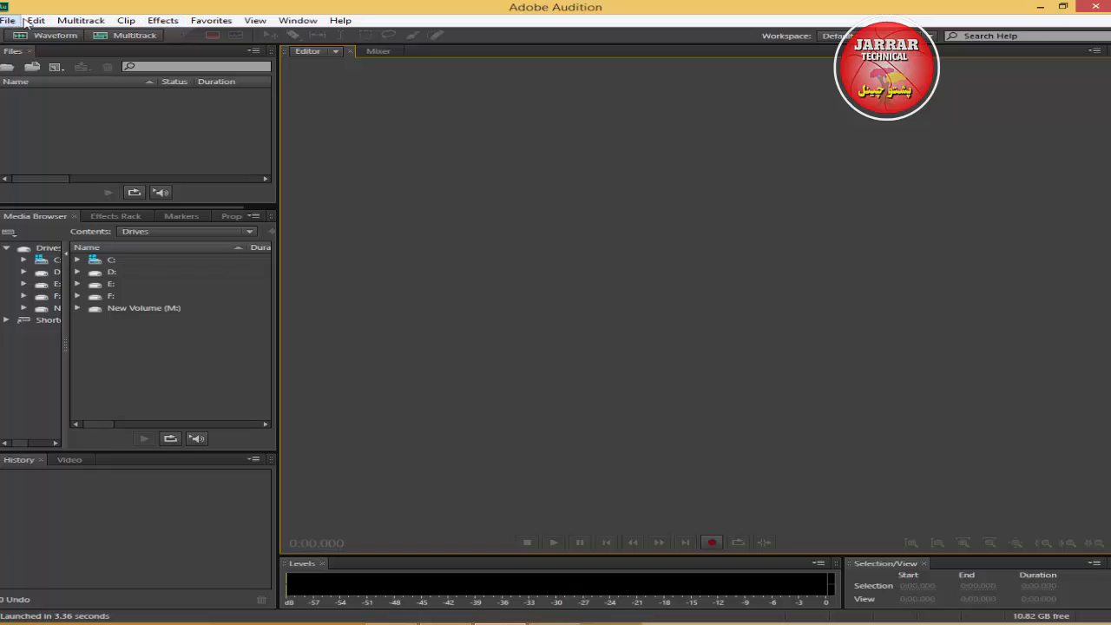
Open the Audio Plug-In Manager and remove C:\Program Files (x86)\Steinberg from the VST plug-in folders.
{"action": "left_click", "coordinate": [165, 22]}
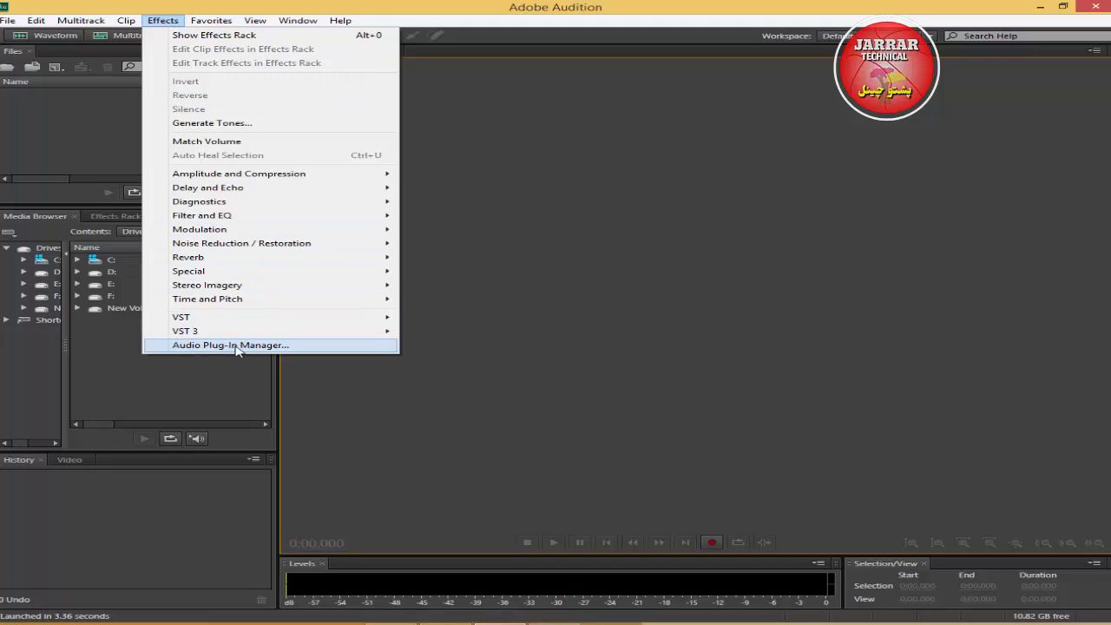
{"action": "left_click", "coordinate": [271, 345]}
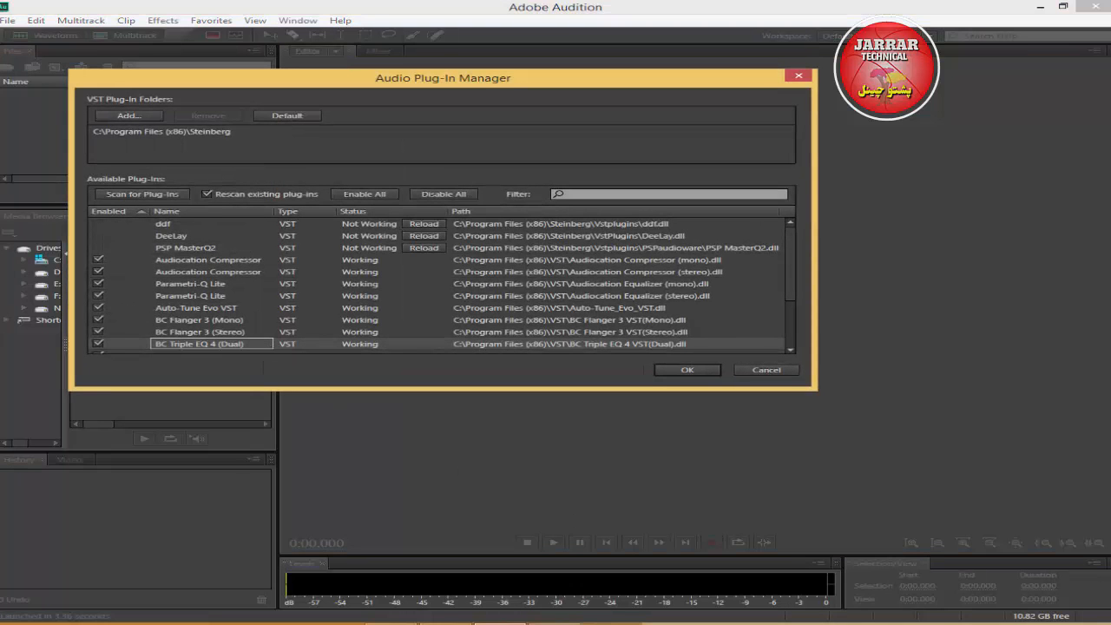
{"action": "mouse_move", "coordinate": [1110, 624]}
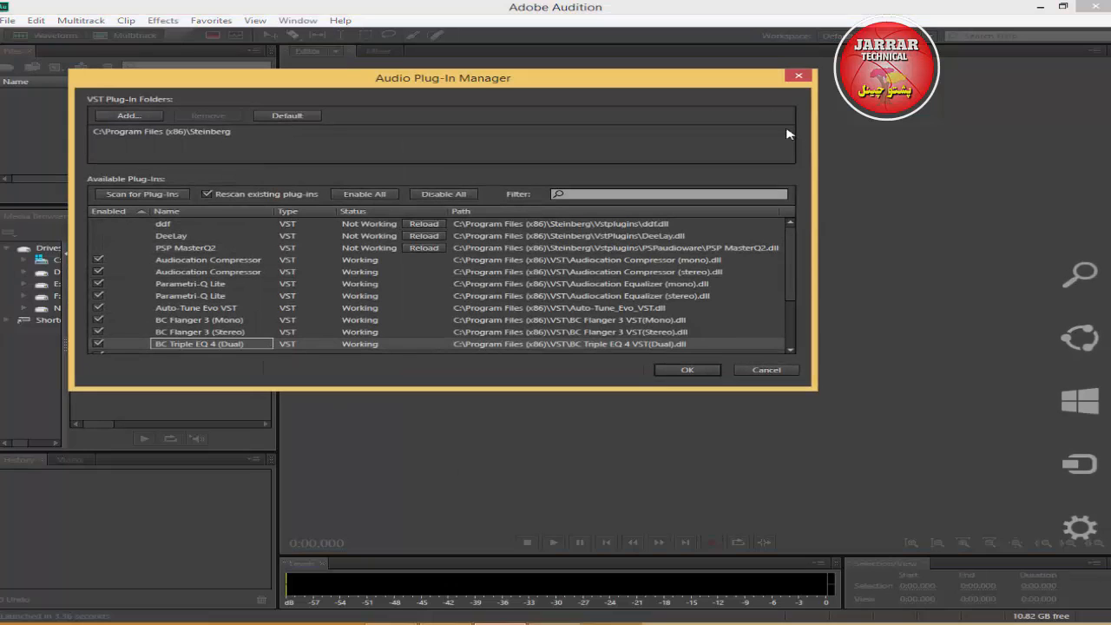
{"action": "left_click", "coordinate": [185, 133]}
{"action": "left_click", "coordinate": [206, 118]}
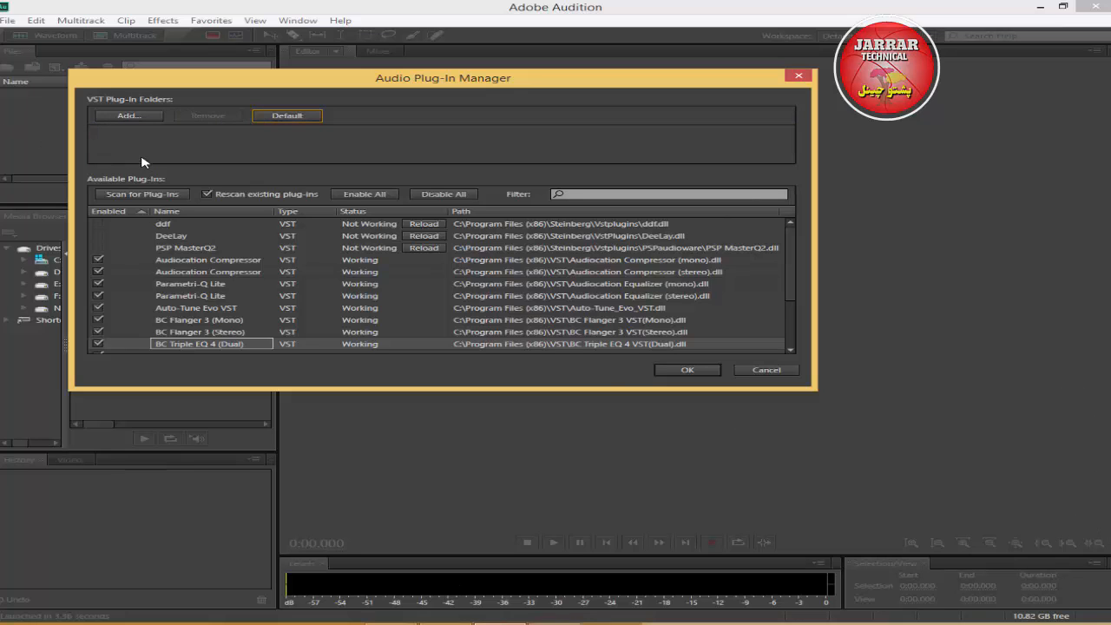
Add C:\Program Files (x86)\Steinberg\VstPlugins as a VST plug-in folder, scan for plug-ins, and accept the changes.
{"action": "left_click", "coordinate": [128, 119]}
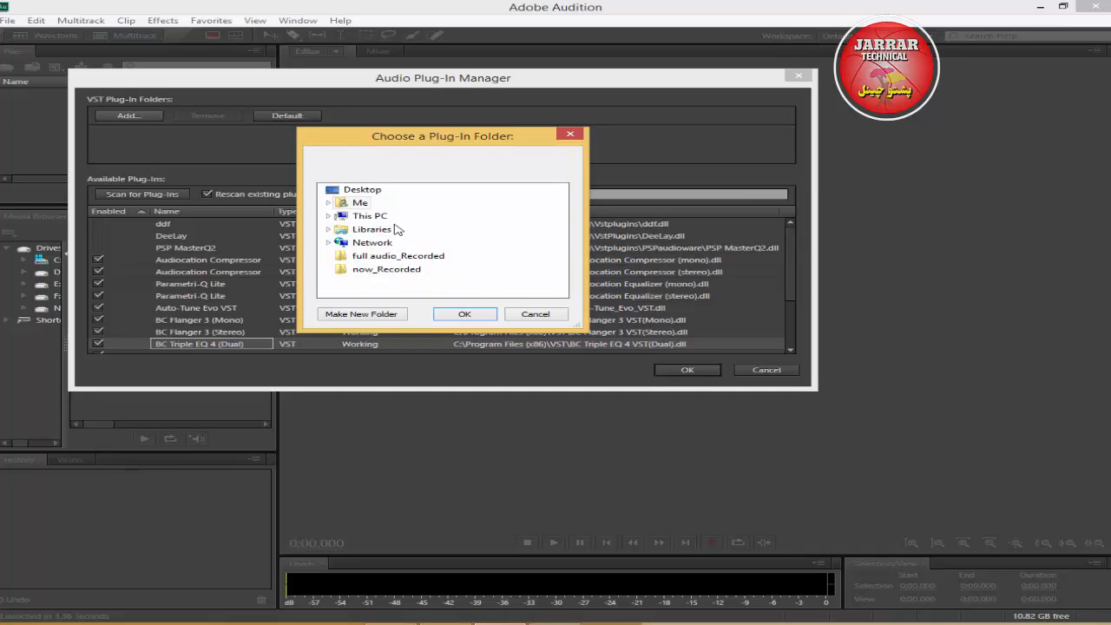
{"action": "double_click", "coordinate": [364, 215]}
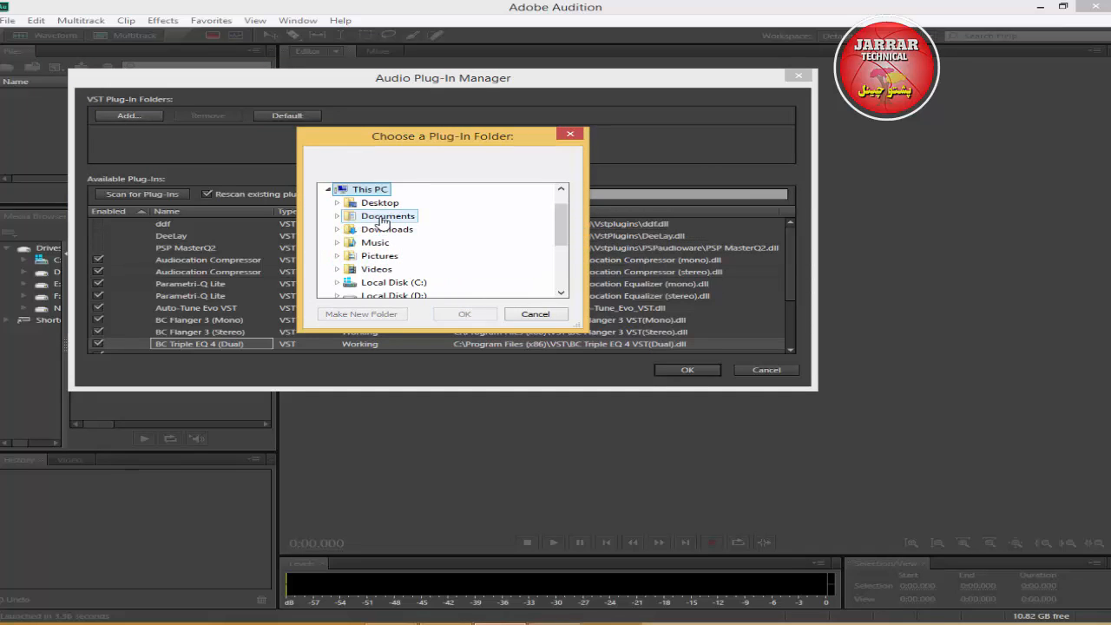
{"action": "double_click", "coordinate": [403, 283]}
{"action": "double_click", "coordinate": [445, 264]}
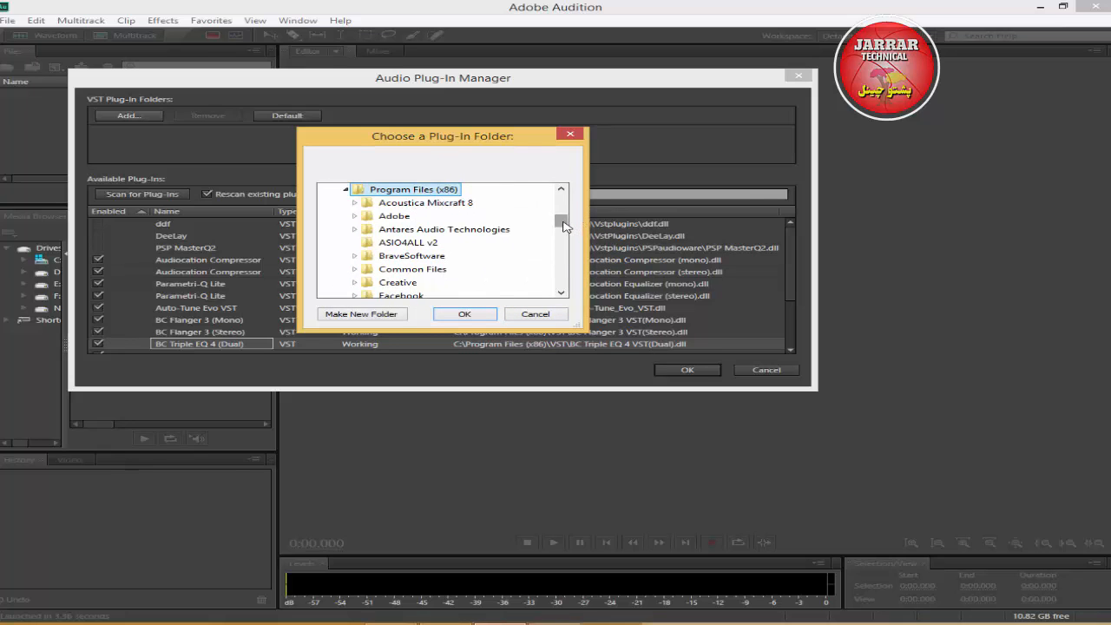
{"action": "left_click_drag", "start_coordinate": [564, 224], "coordinate": [566, 259]}
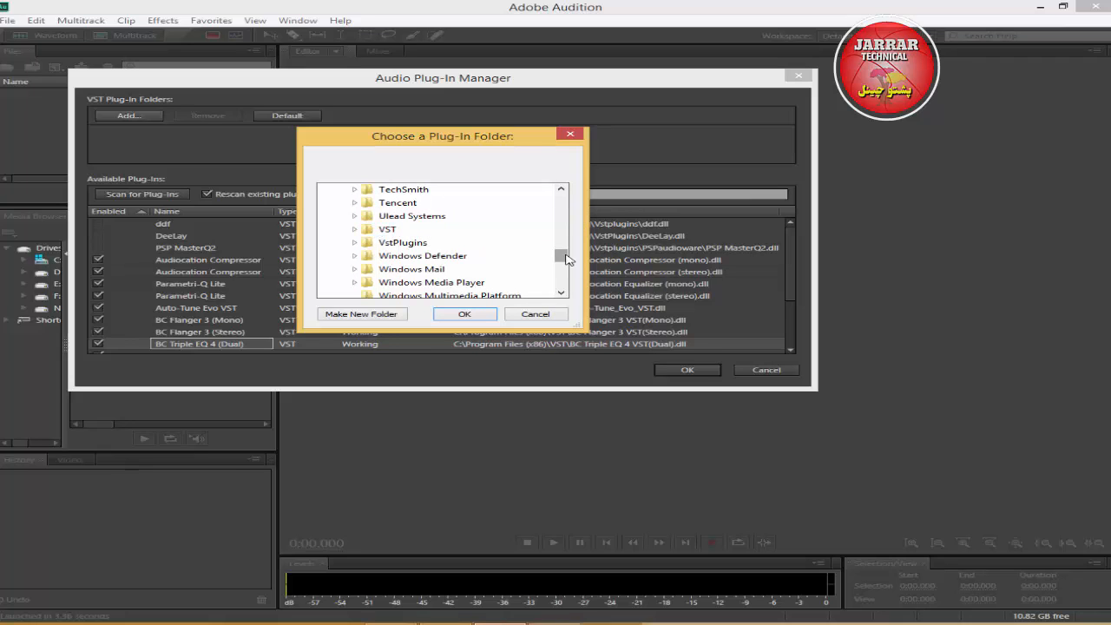
{"action": "left_click_drag", "start_coordinate": [566, 259], "coordinate": [565, 255]}
{"action": "left_click", "coordinate": [397, 205]}
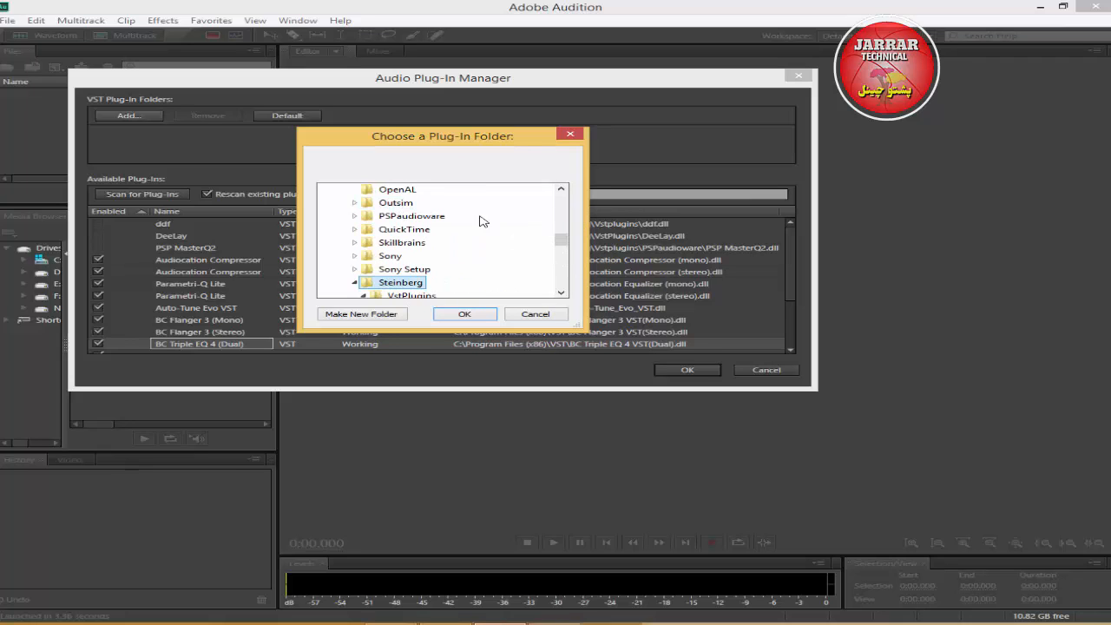
{"action": "left_click_drag", "start_coordinate": [563, 241], "coordinate": [567, 250]}
{"action": "left_click", "coordinate": [402, 245]}
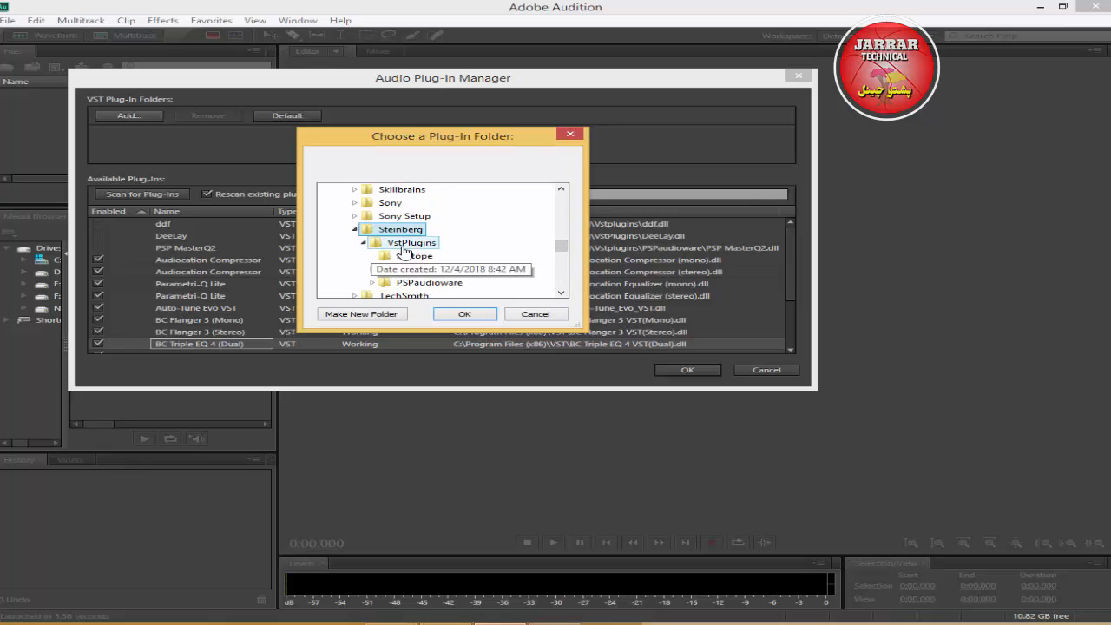
{"action": "left_click", "coordinate": [469, 318]}
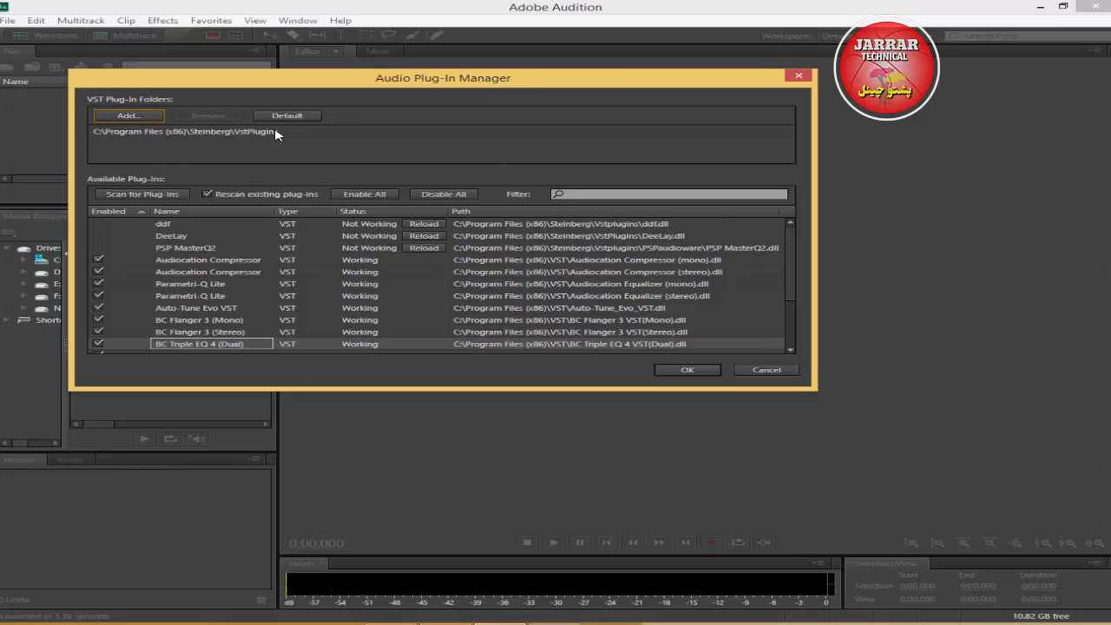
{"action": "left_click", "coordinate": [143, 195]}
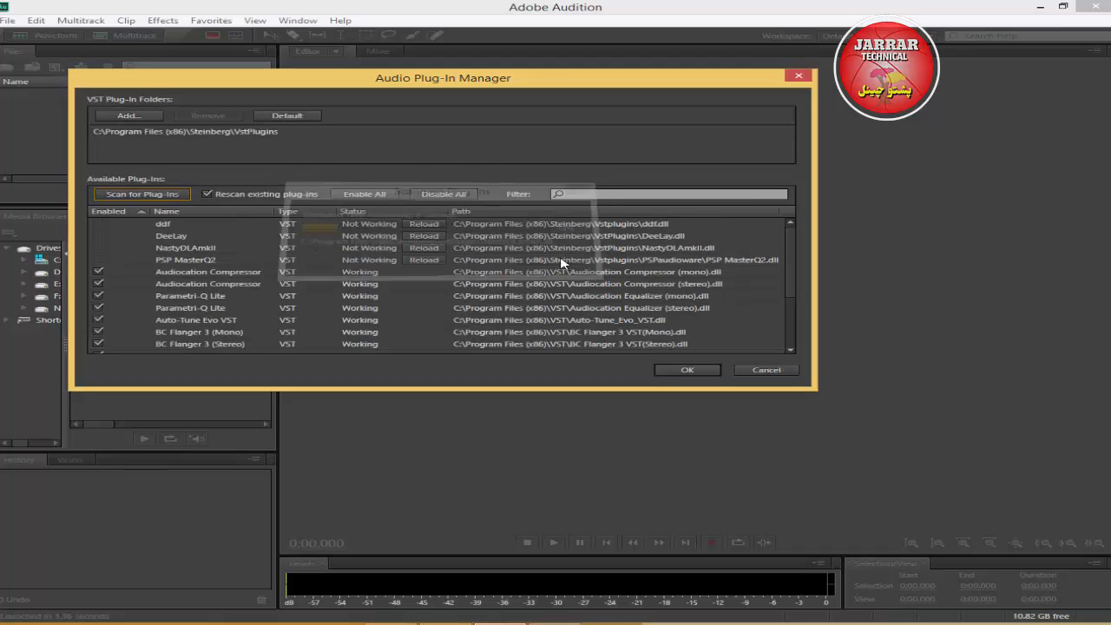
{"action": "left_click", "coordinate": [679, 372]}
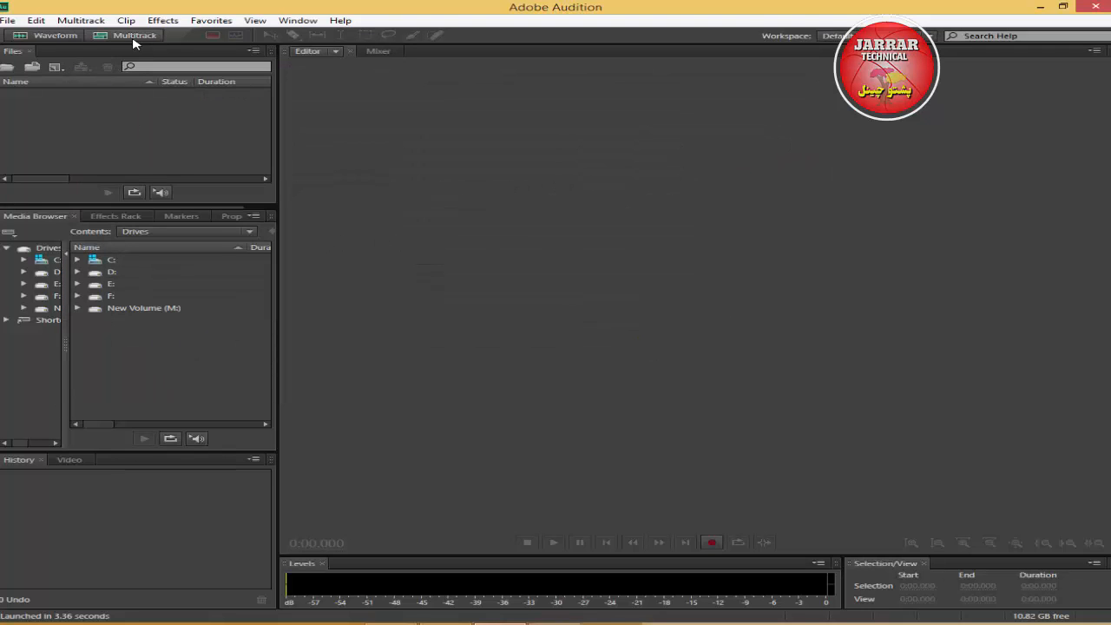
Examine the VST plug-in categories available among Audition's effects.
{"action": "left_click", "coordinate": [162, 20]}
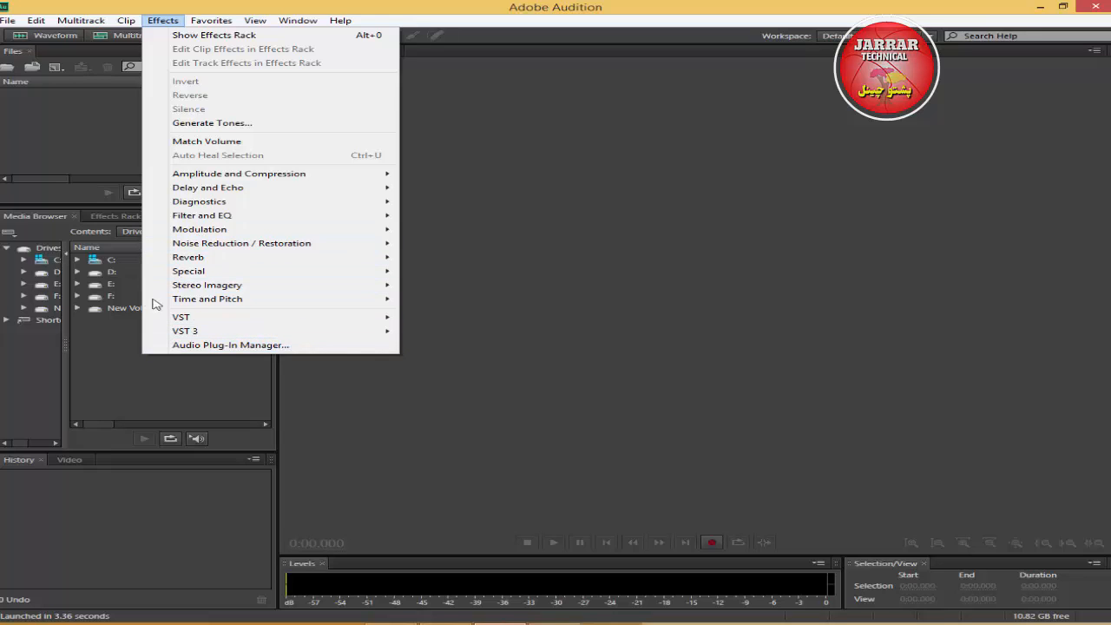
{"action": "mouse_move", "coordinate": [295, 299]}
{"action": "mouse_move", "coordinate": [286, 322]}
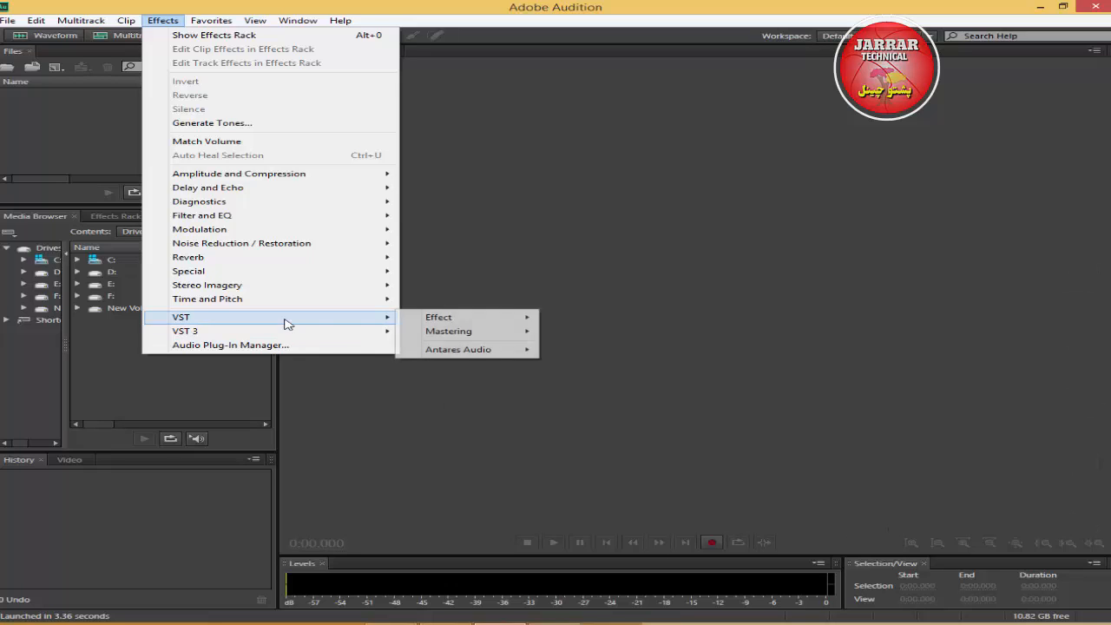
{"action": "mouse_move", "coordinate": [473, 326]}
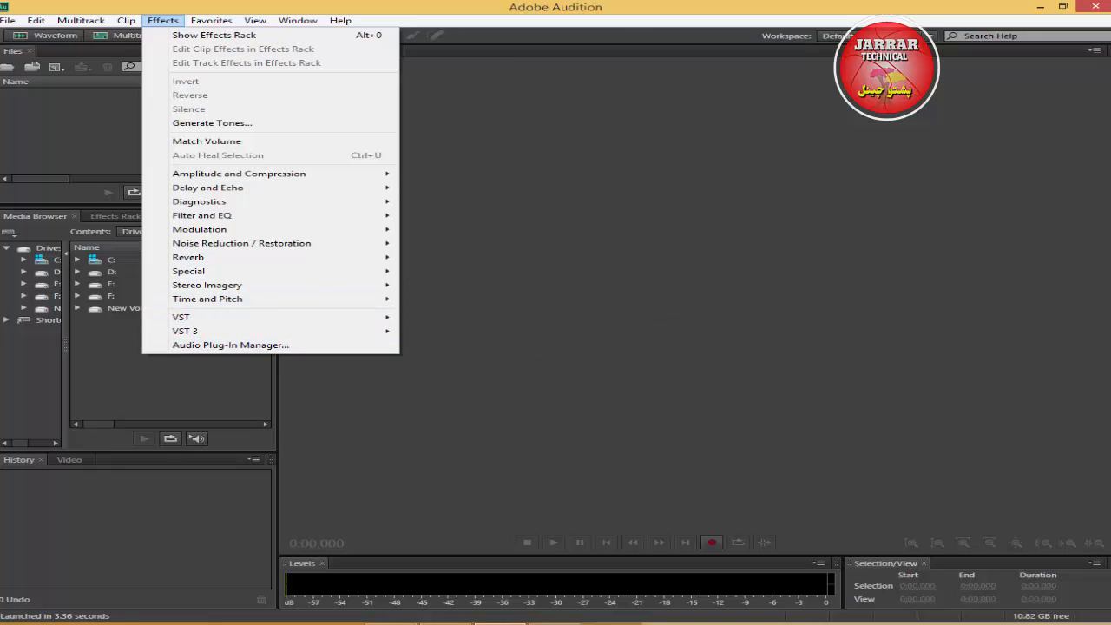
{"action": "mouse_move", "coordinate": [1110, 624]}
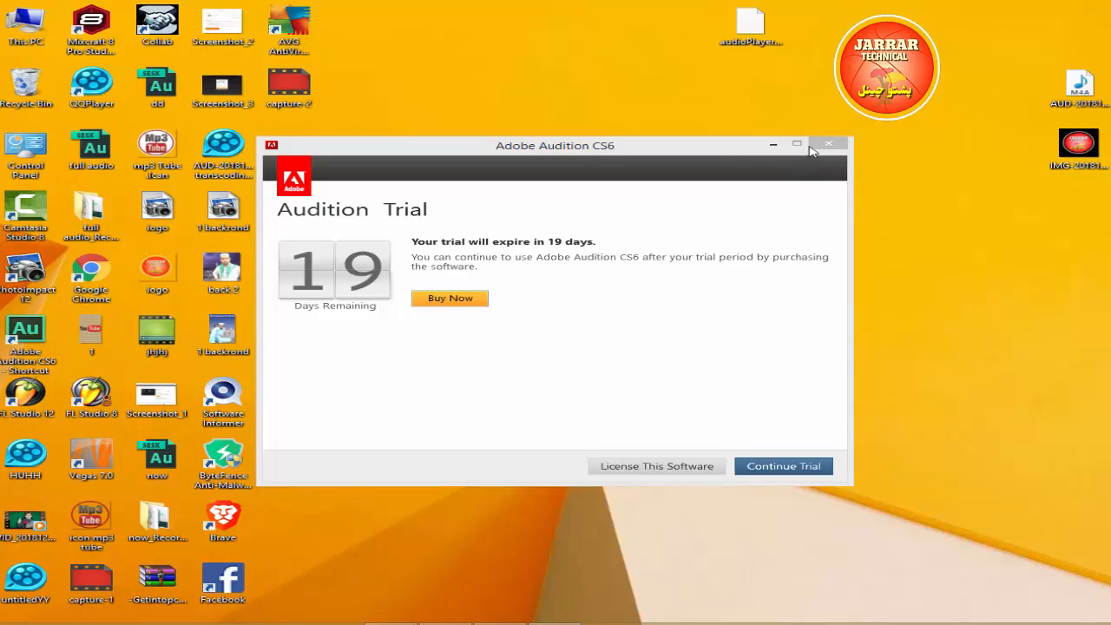
Close the Adobe Audition CS6 trial window and open the Documents folder in File Explorer.
{"action": "left_click", "coordinate": [820, 146]}
{"action": "double_click", "coordinate": [25, 26]}
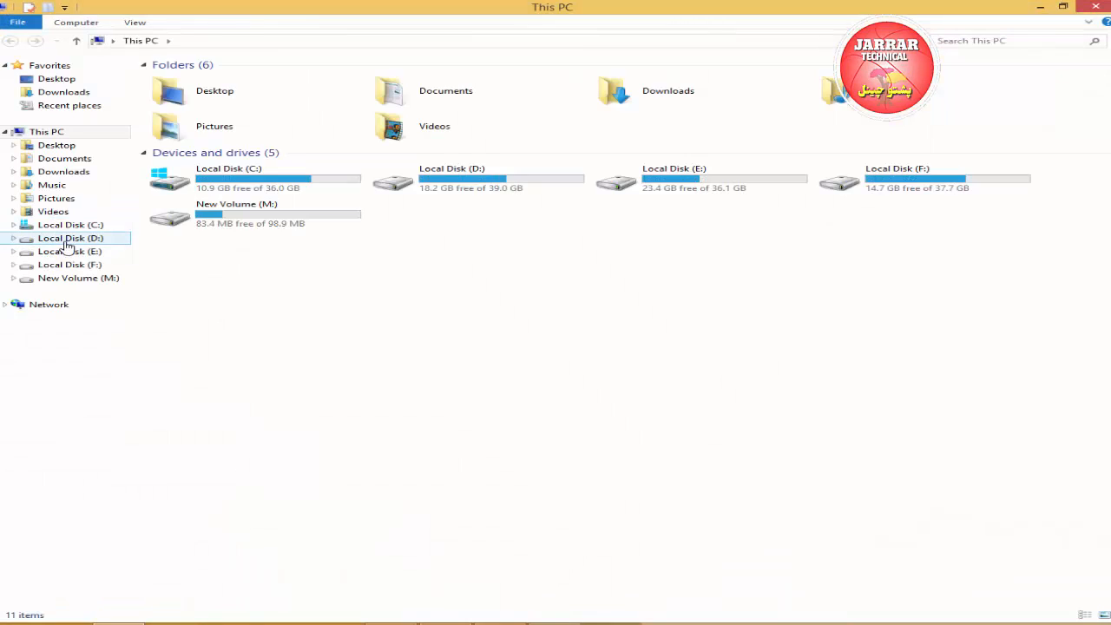
{"action": "left_click", "coordinate": [70, 238]}
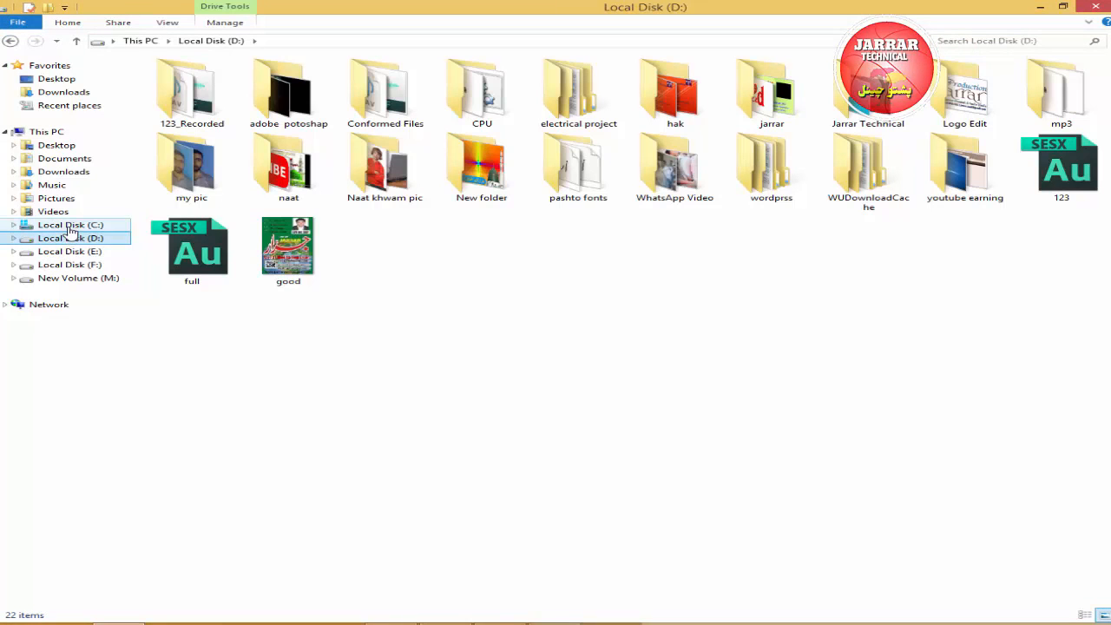
{"action": "left_click", "coordinate": [74, 172]}
{"action": "left_click", "coordinate": [71, 159]}
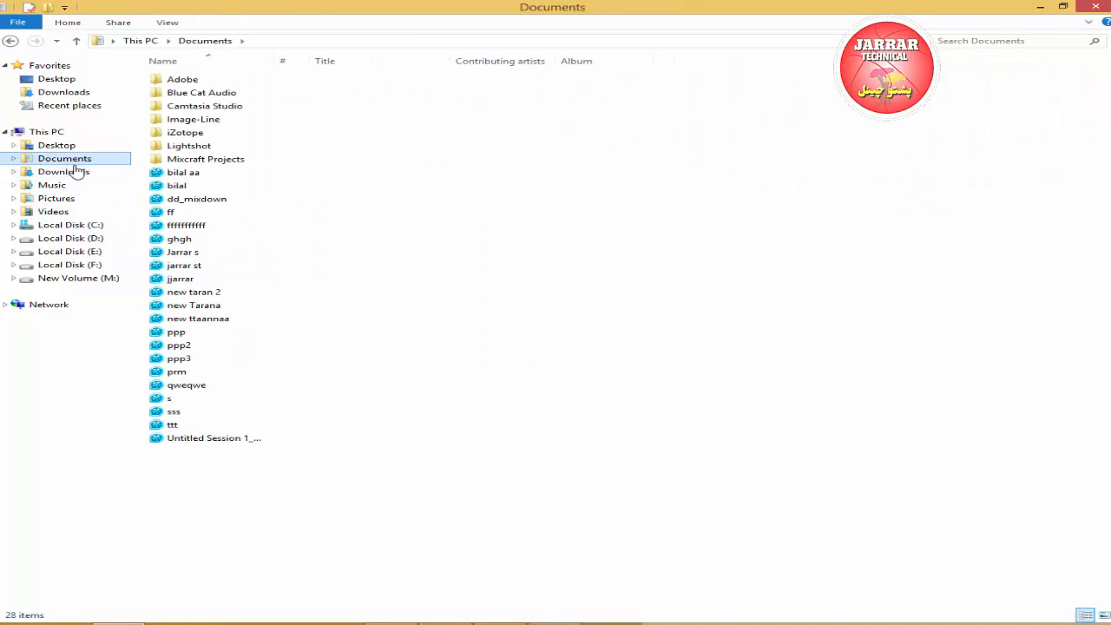
Play the new ttaannaa audio file from Documents in QQPlayer and pause it after listening.
{"action": "left_click", "coordinate": [212, 320]}
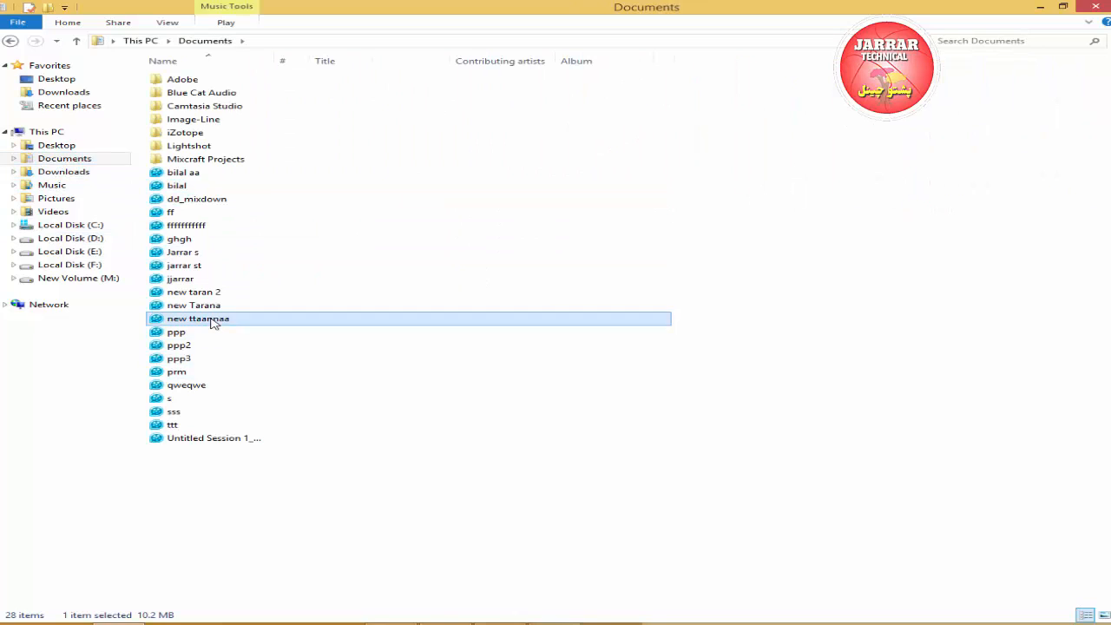
{"action": "double_click", "coordinate": [212, 323]}
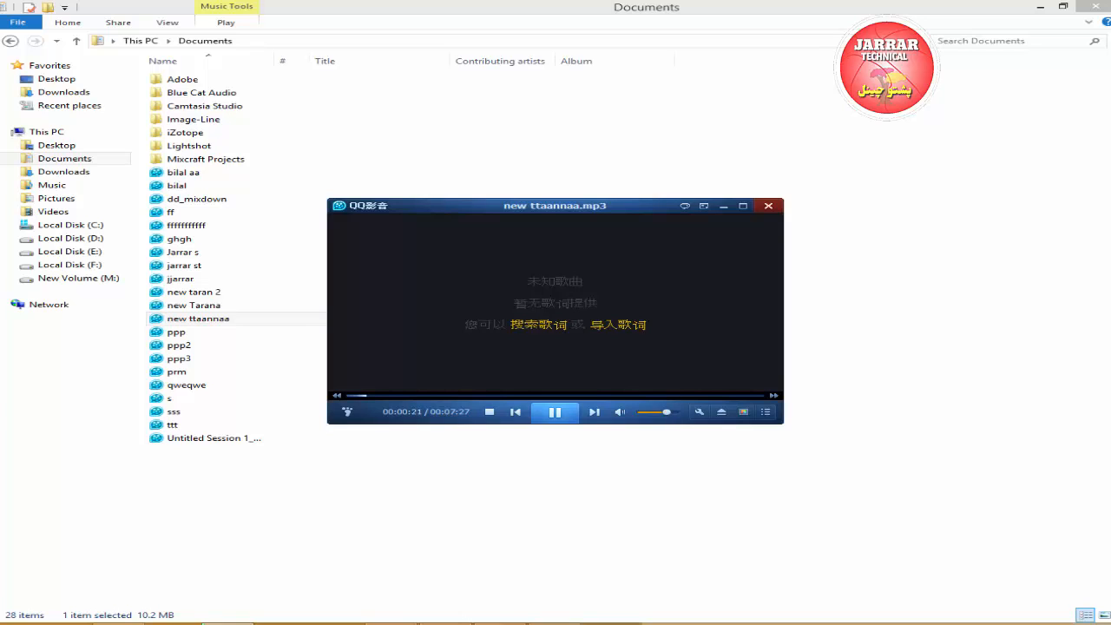
{"action": "mouse_move", "coordinate": [1109, 623]}
{"action": "key", "text": "space"}
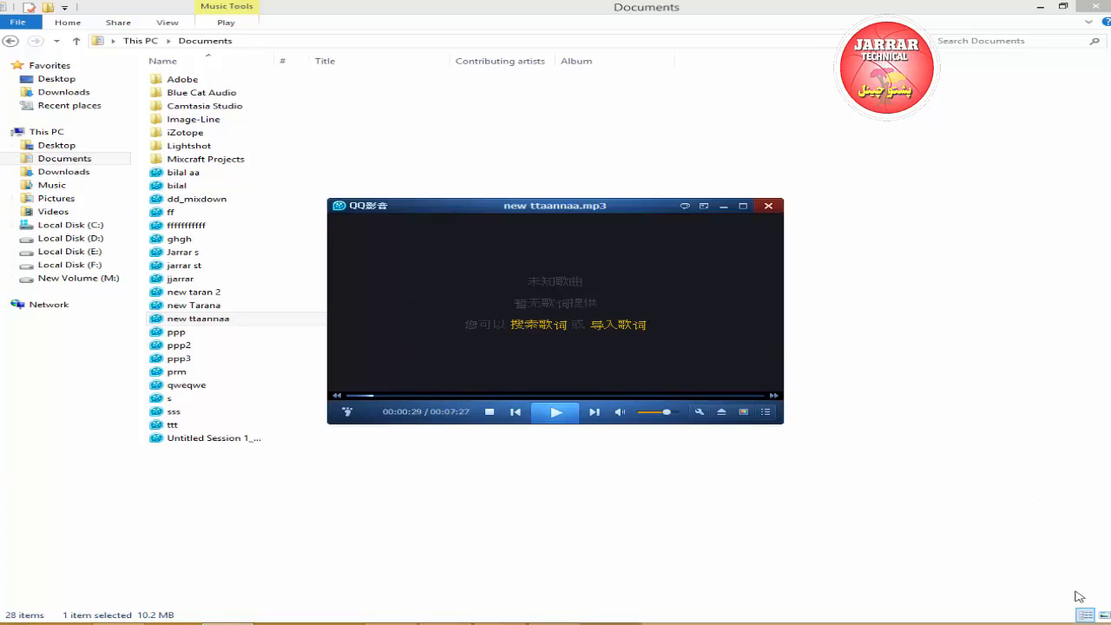